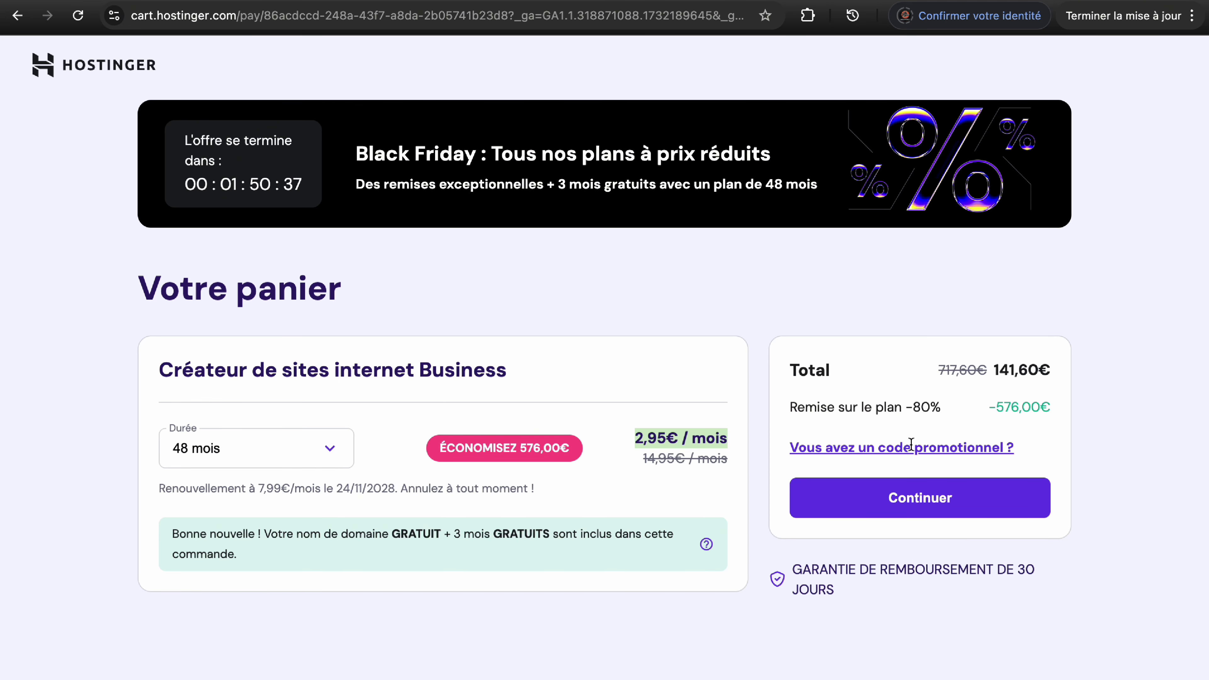
Apply the promotional code NERDYKINGS to the Créateur de sites internet Business order in the cart
{"action": "left_click", "coordinate": [911, 447]}
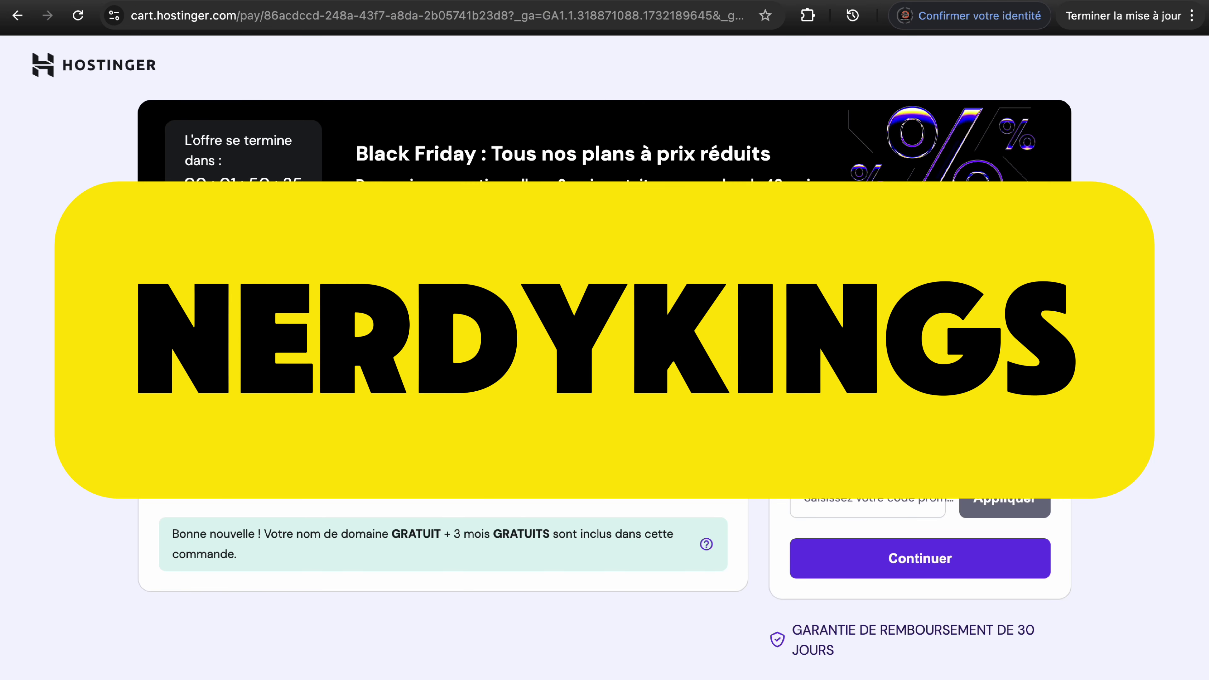
{"action": "left_click", "coordinate": [874, 501]}
{"action": "type", "text": "NERDYKINGS"}
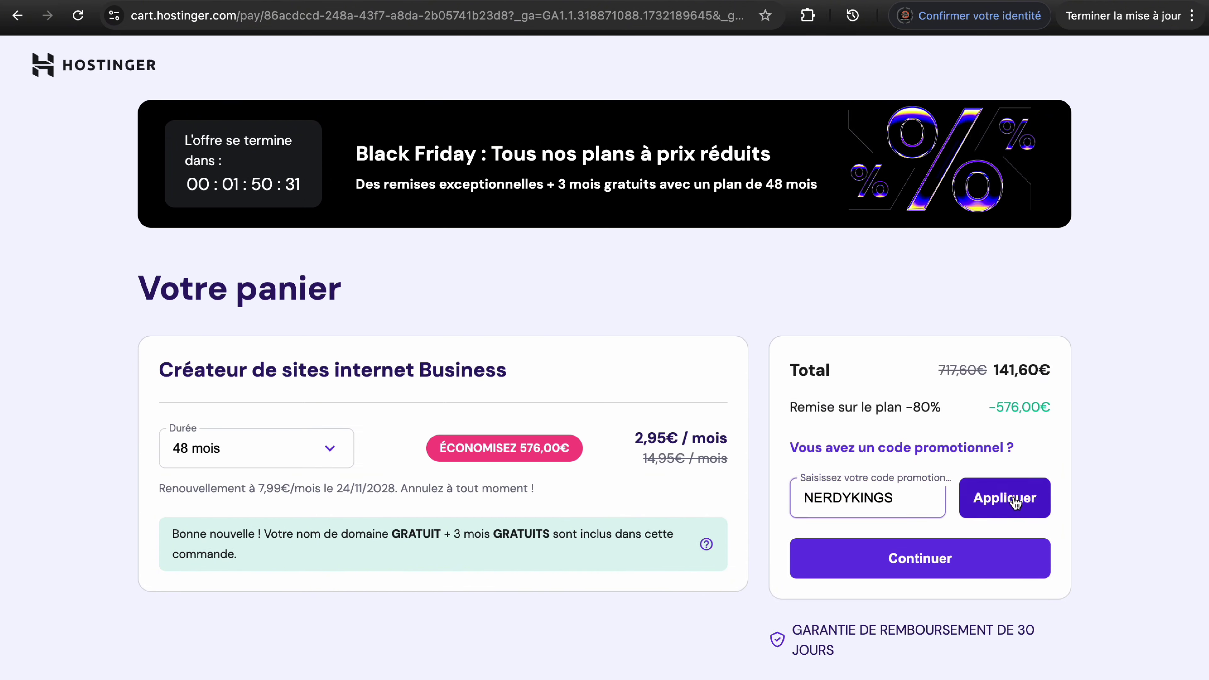
{"action": "left_click", "coordinate": [1016, 501]}
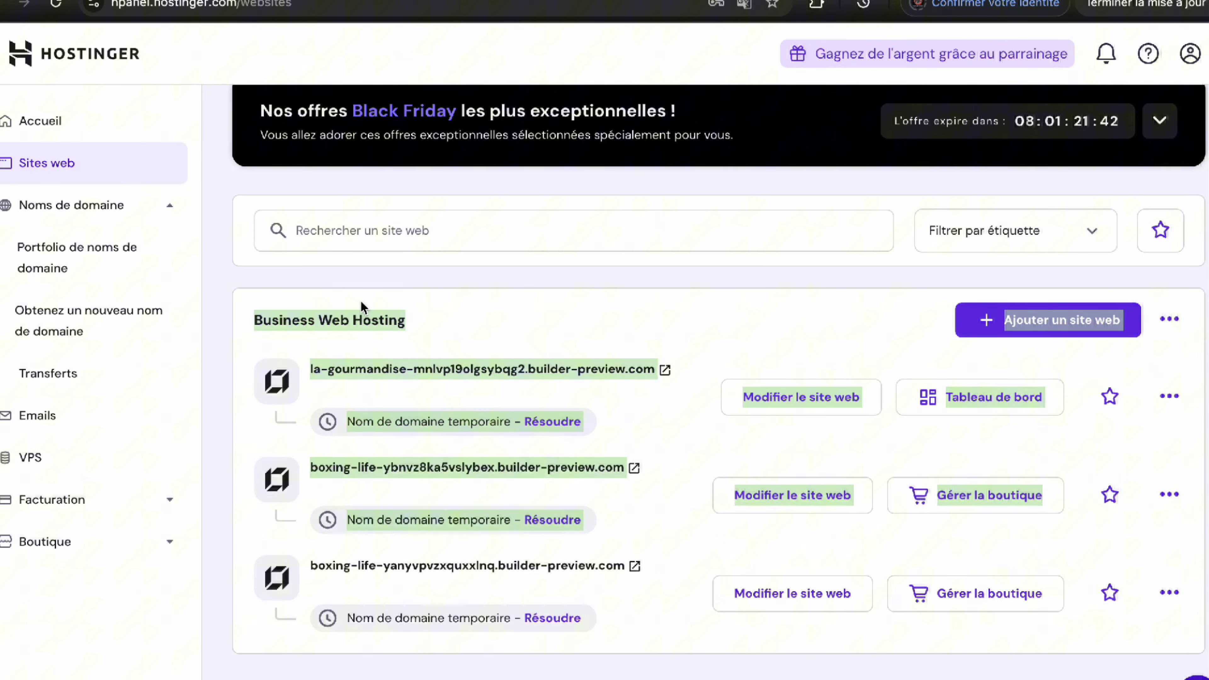
Add a new website to the Business Web Hosting plan using the Créateur de sites de Hostinger option
{"action": "left_click", "coordinate": [360, 300]}
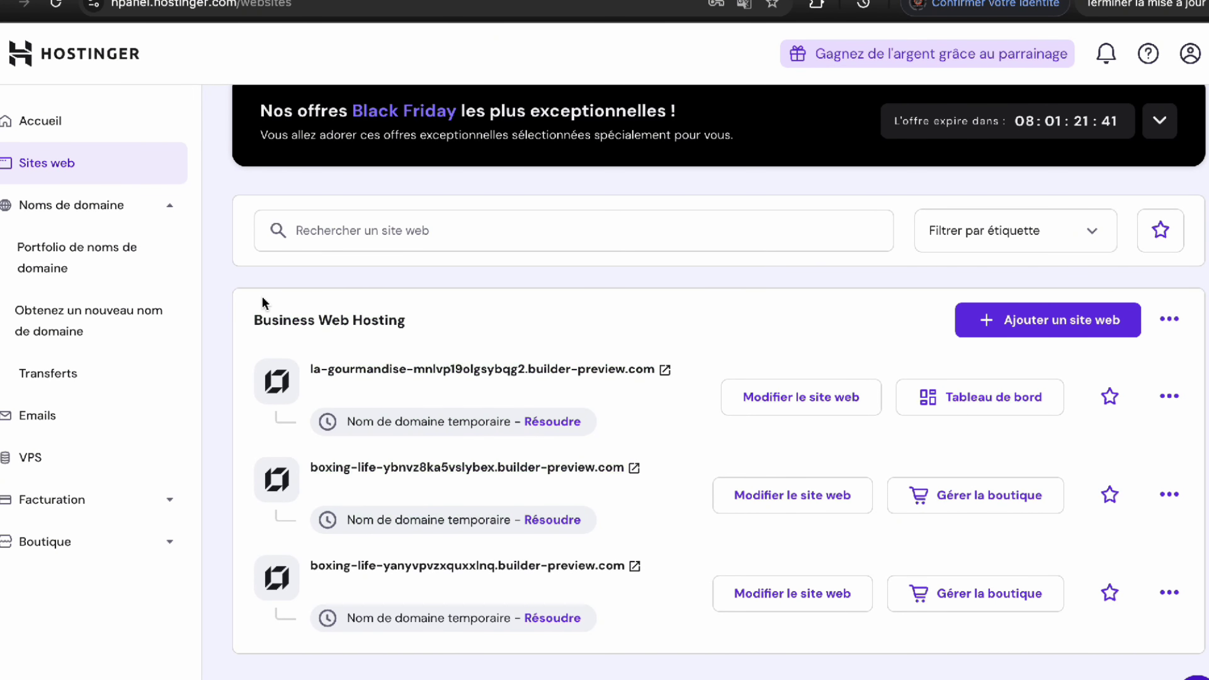
{"action": "left_click_drag", "start_coordinate": [261, 297], "coordinate": [615, 637]}
{"action": "left_click", "coordinate": [625, 622]}
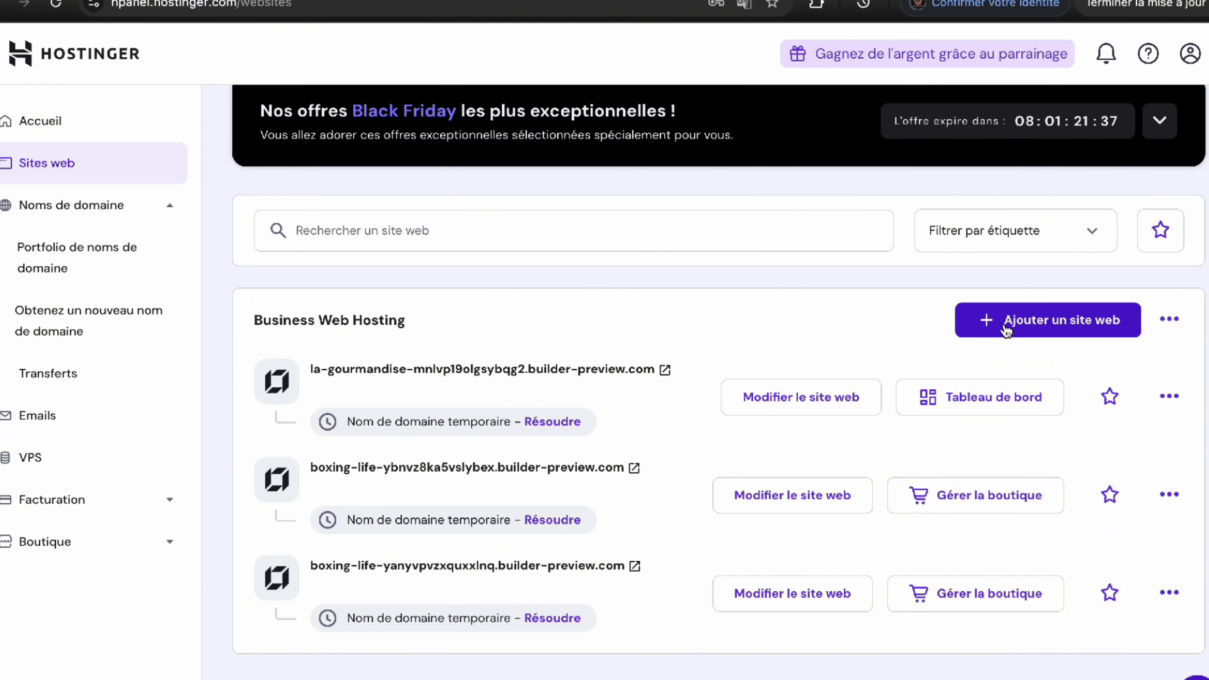
{"action": "left_click", "coordinate": [986, 322]}
{"action": "scroll", "coordinate": [945, 455], "scroll_direction": "up", "scroll_amount": 2}
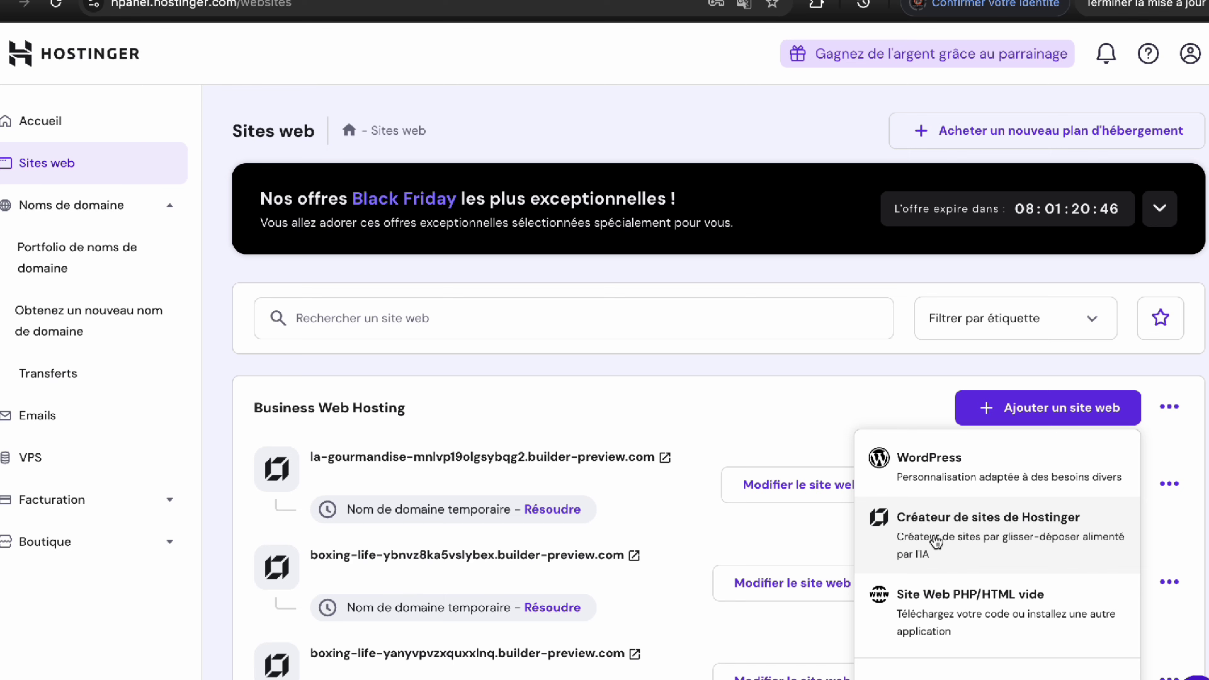
{"action": "left_click", "coordinate": [938, 561]}
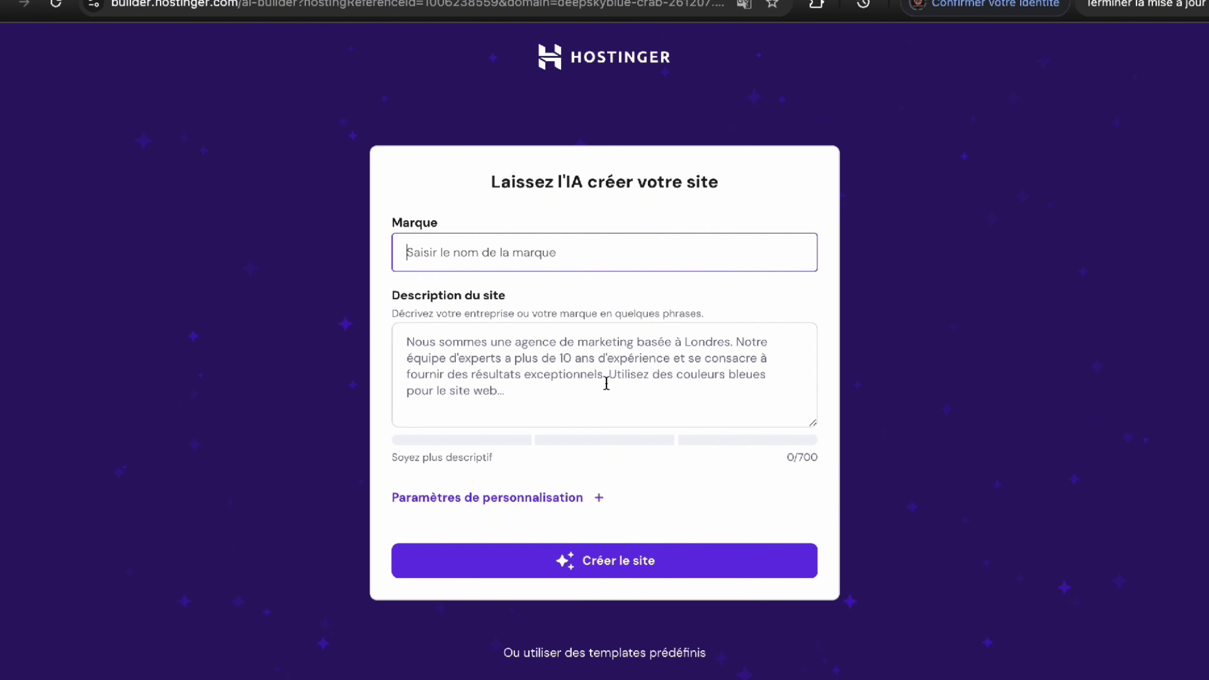
Enter Boxing Life as the brand and describe, in French, a simple, sporty boxing-gear e-commerce site with dynamic colours and a blog page
{"action": "type", "text": "Boxing Life"}
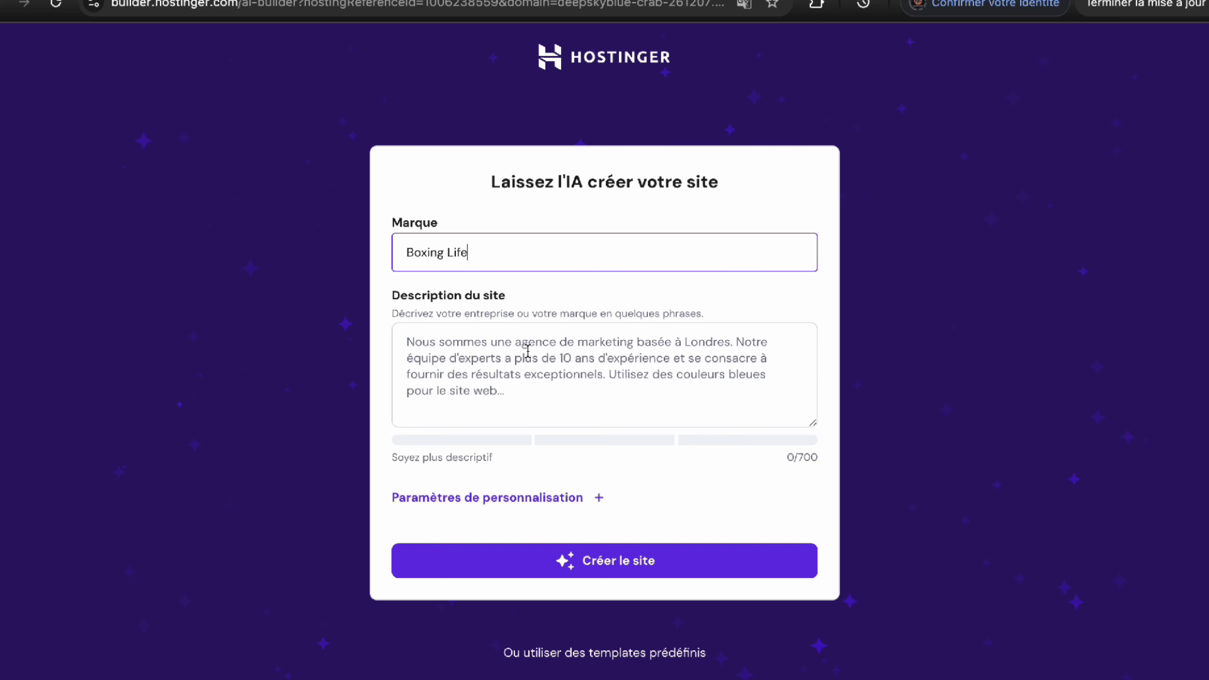
{"action": "left_click_drag", "start_coordinate": [521, 261], "coordinate": [332, 224]}
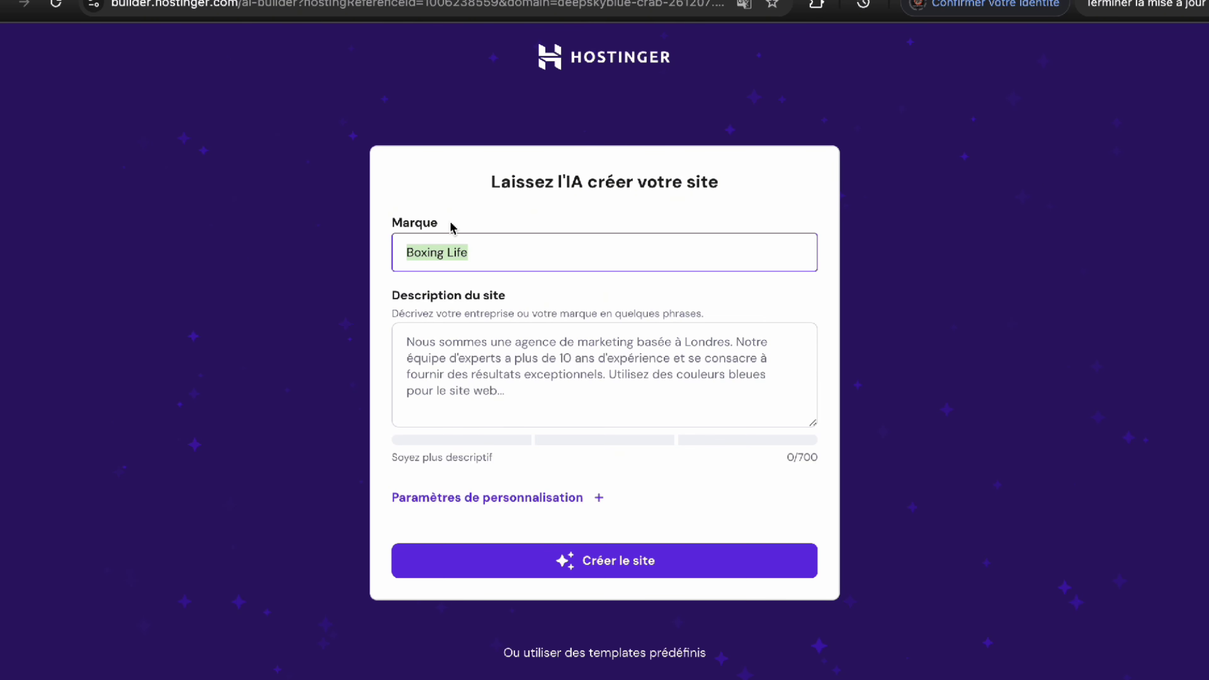
{"action": "left_click", "coordinate": [564, 357]}
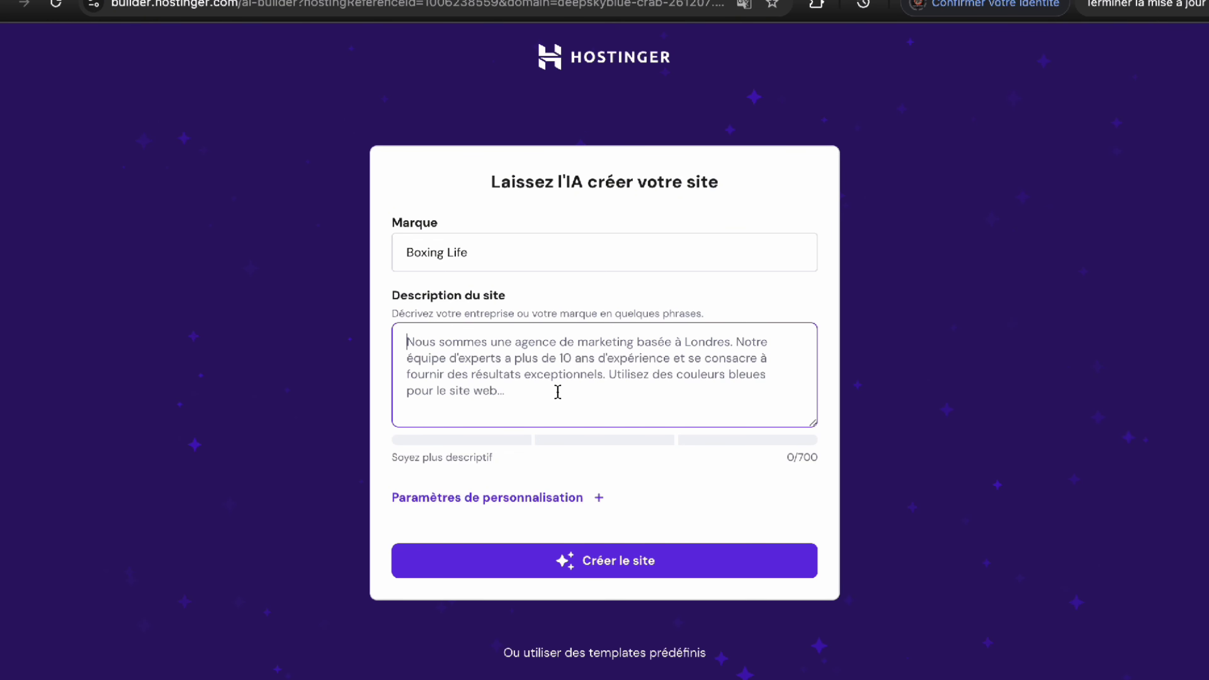
{"action": "type", "text": "Je souhaite créer un site e-commerce dédié à la vente de matériel de boxe : gants, shorts, t-shirts, et chaussures de boxe. Je voudrais un style simple et épuré, tout en intégrant un design sportif avec des couleurs dynamiques. Ajoute moi aussi une page de blog"}
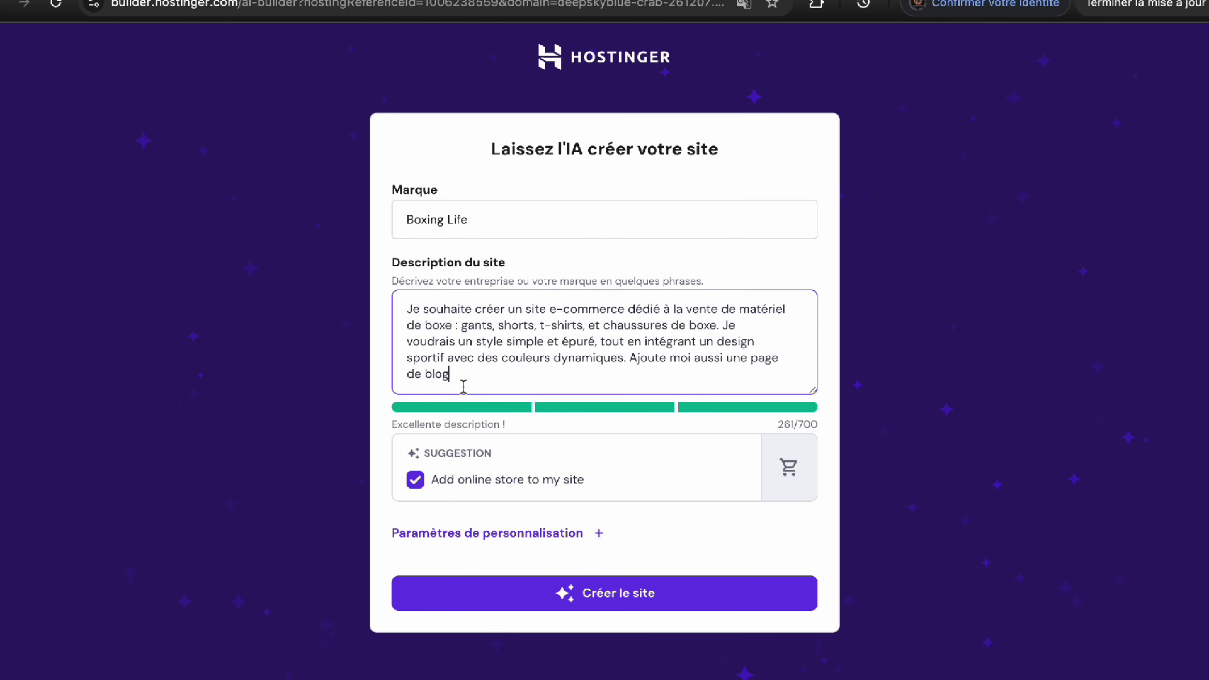
{"action": "left_click_drag", "start_coordinate": [408, 310], "coordinate": [488, 375]}
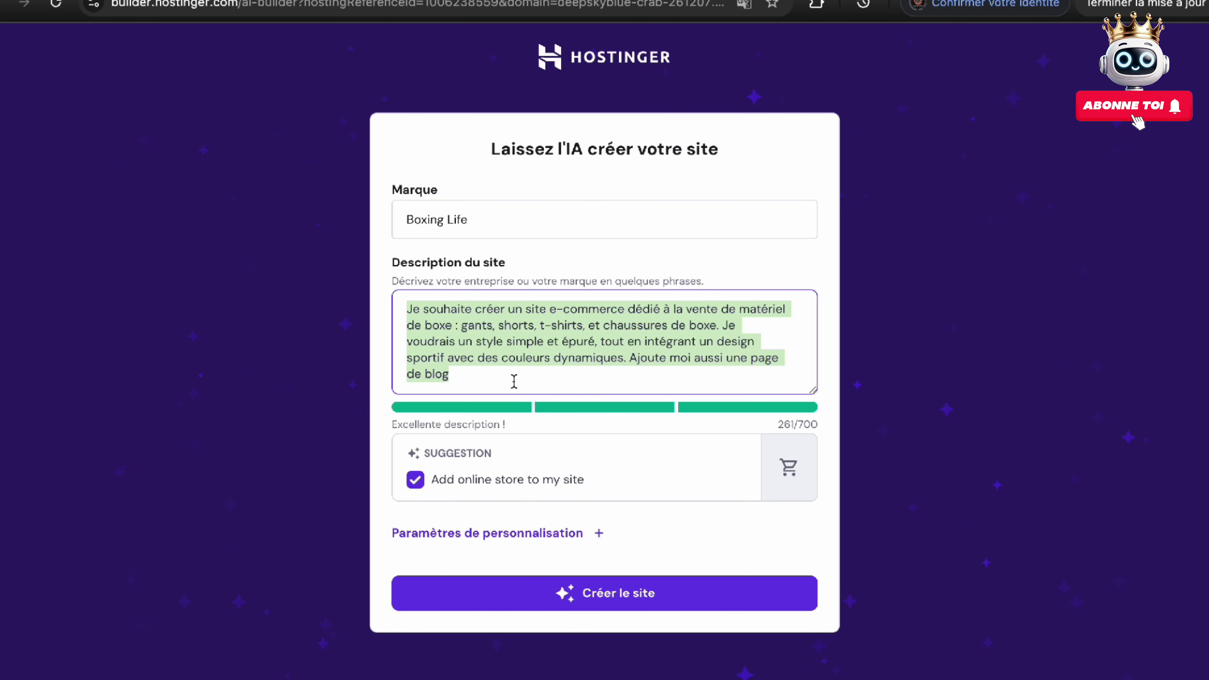
{"action": "left_click", "coordinate": [514, 381]}
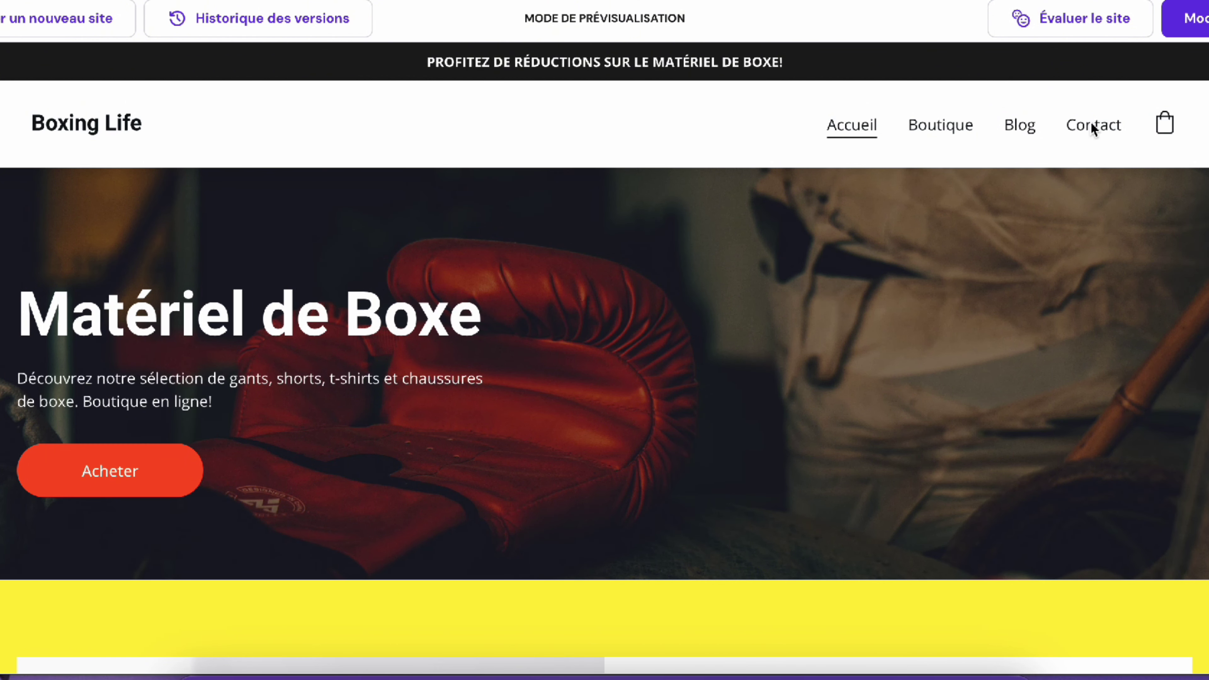
Review the generated home page from the hero banner through the product grid and customer testimonial to the footer
{"action": "scroll", "coordinate": [543, 346], "scroll_direction": "up", "scroll_amount": 1}
{"action": "scroll", "coordinate": [543, 346], "scroll_direction": "down", "scroll_amount": 8}
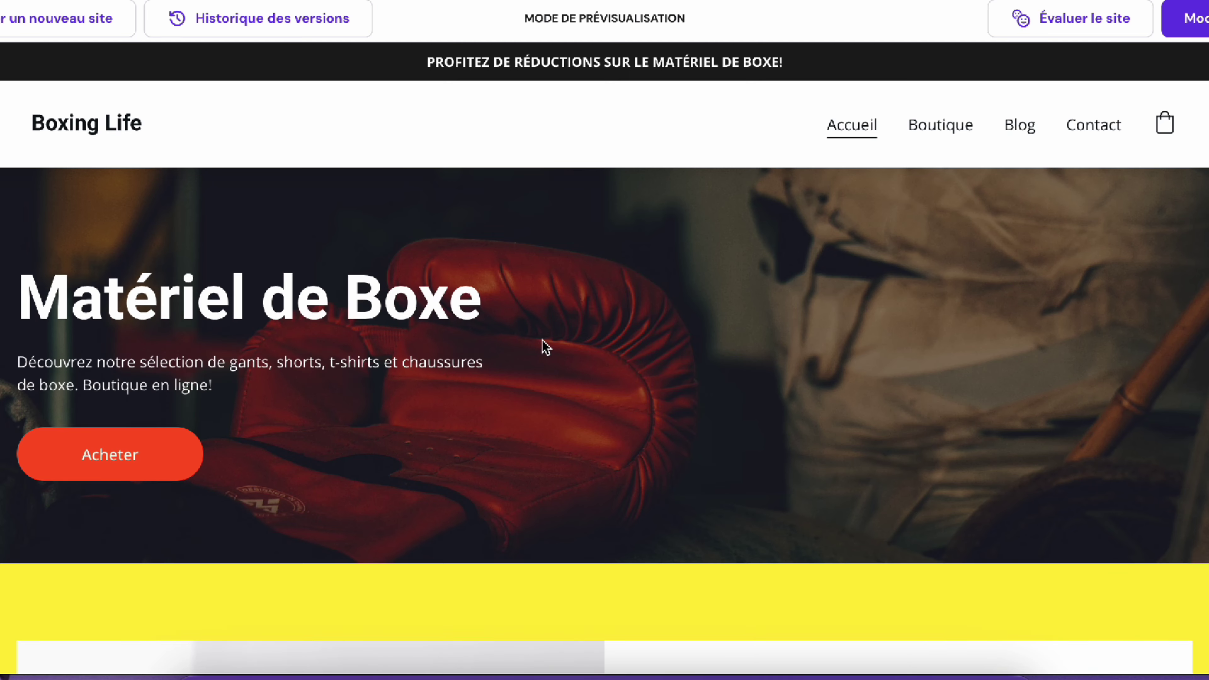
{"action": "scroll", "coordinate": [543, 345], "scroll_direction": "down", "scroll_amount": 6}
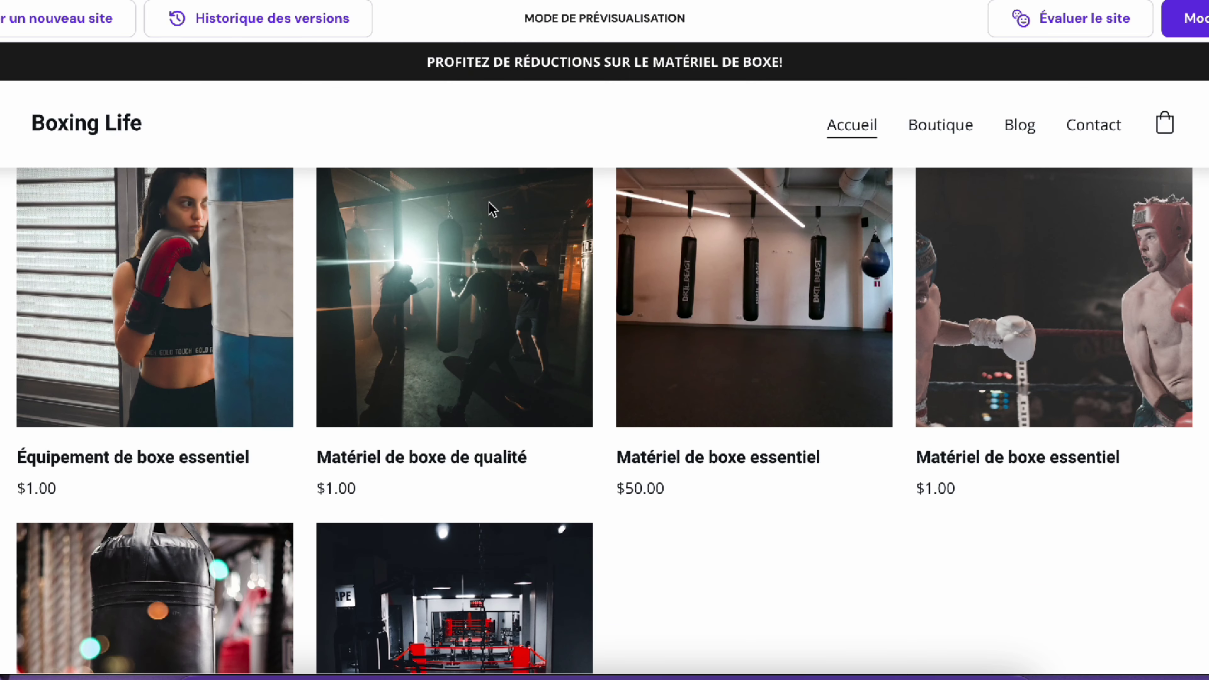
{"action": "scroll", "coordinate": [895, 574], "scroll_direction": "down", "scroll_amount": 2}
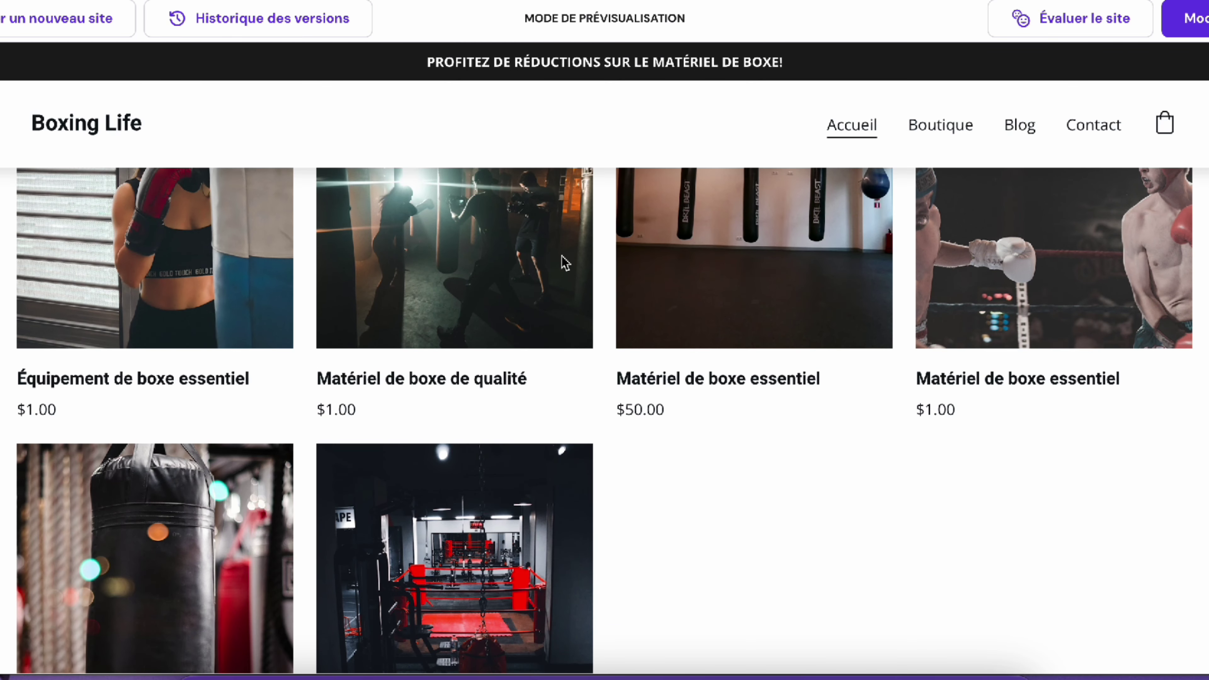
{"action": "scroll", "coordinate": [877, 575], "scroll_direction": "up", "scroll_amount": 3}
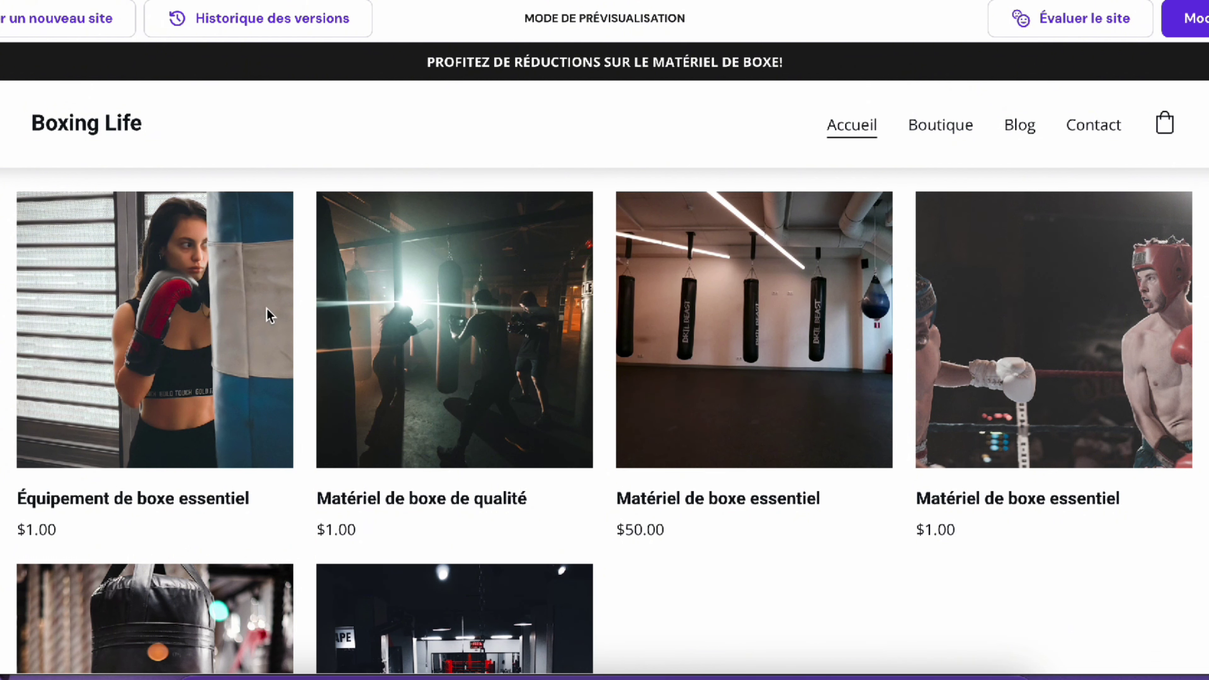
{"action": "scroll", "coordinate": [593, 341], "scroll_direction": "down", "scroll_amount": 1}
{"action": "scroll", "coordinate": [594, 341], "scroll_direction": "up", "scroll_amount": 1}
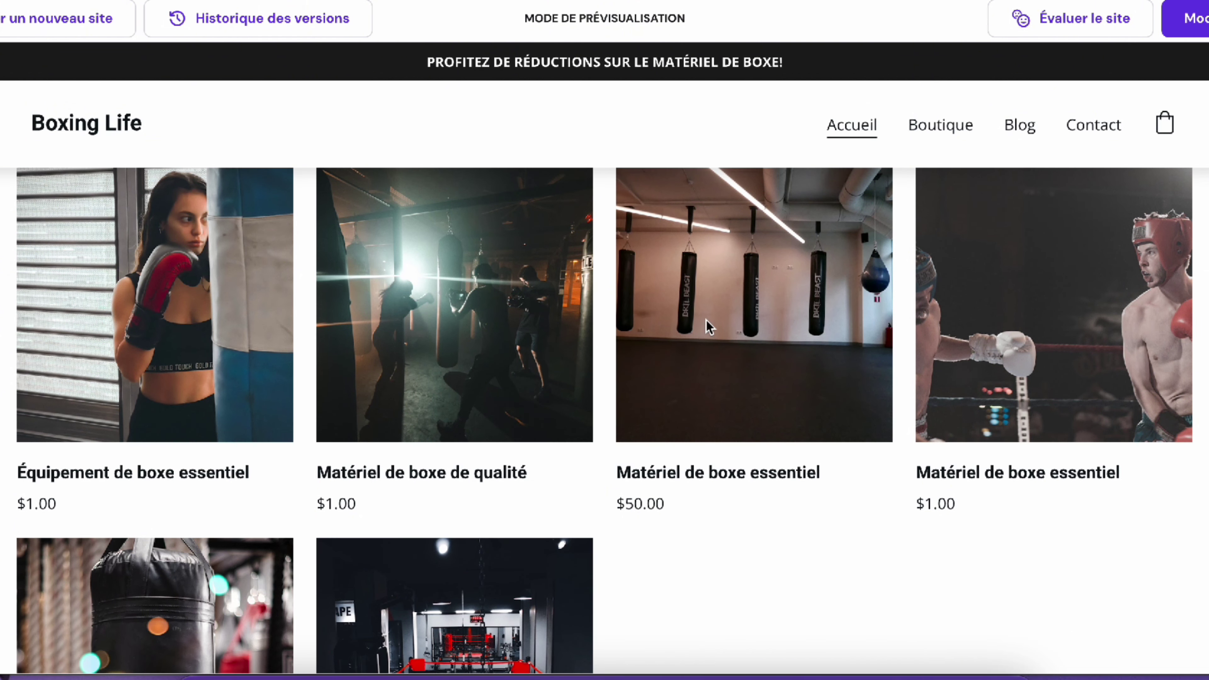
{"action": "scroll", "coordinate": [1005, 390], "scroll_direction": "down", "scroll_amount": 10}
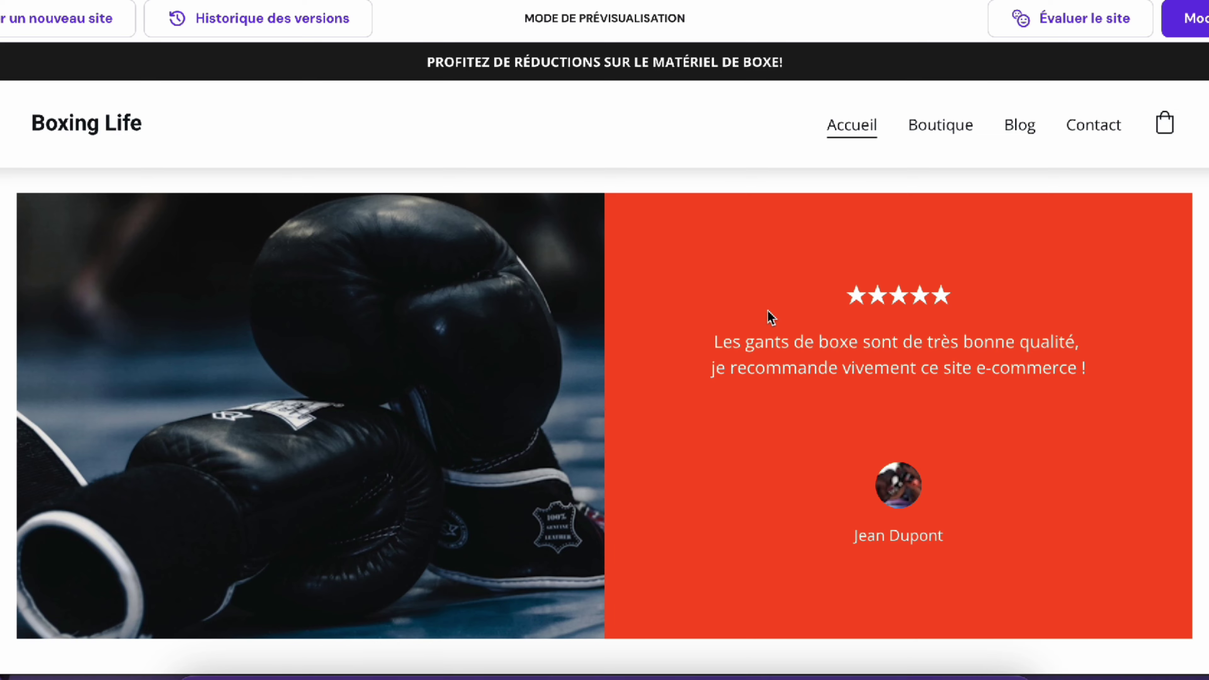
{"action": "scroll", "coordinate": [799, 474], "scroll_direction": "down", "scroll_amount": 6}
{"action": "scroll", "coordinate": [635, 432], "scroll_direction": "up", "scroll_amount": 6}
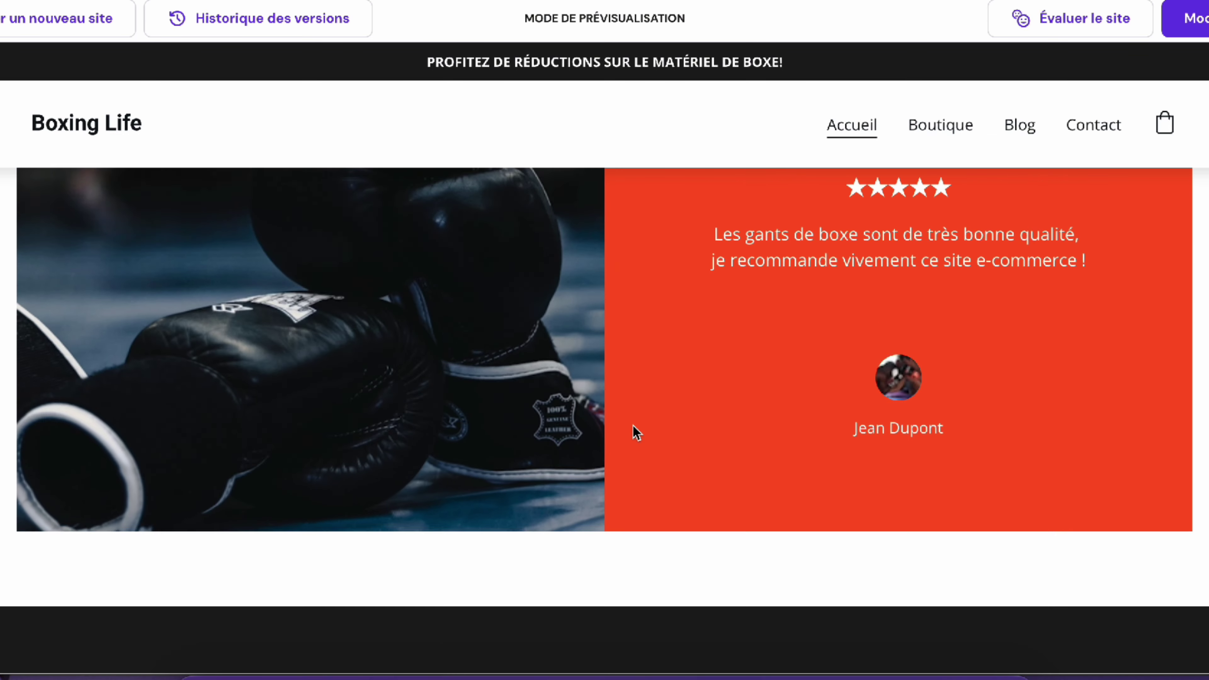
{"action": "scroll", "coordinate": [253, 353], "scroll_direction": "down", "scroll_amount": 6}
{"action": "scroll", "coordinate": [257, 338], "scroll_direction": "up", "scroll_amount": 10}
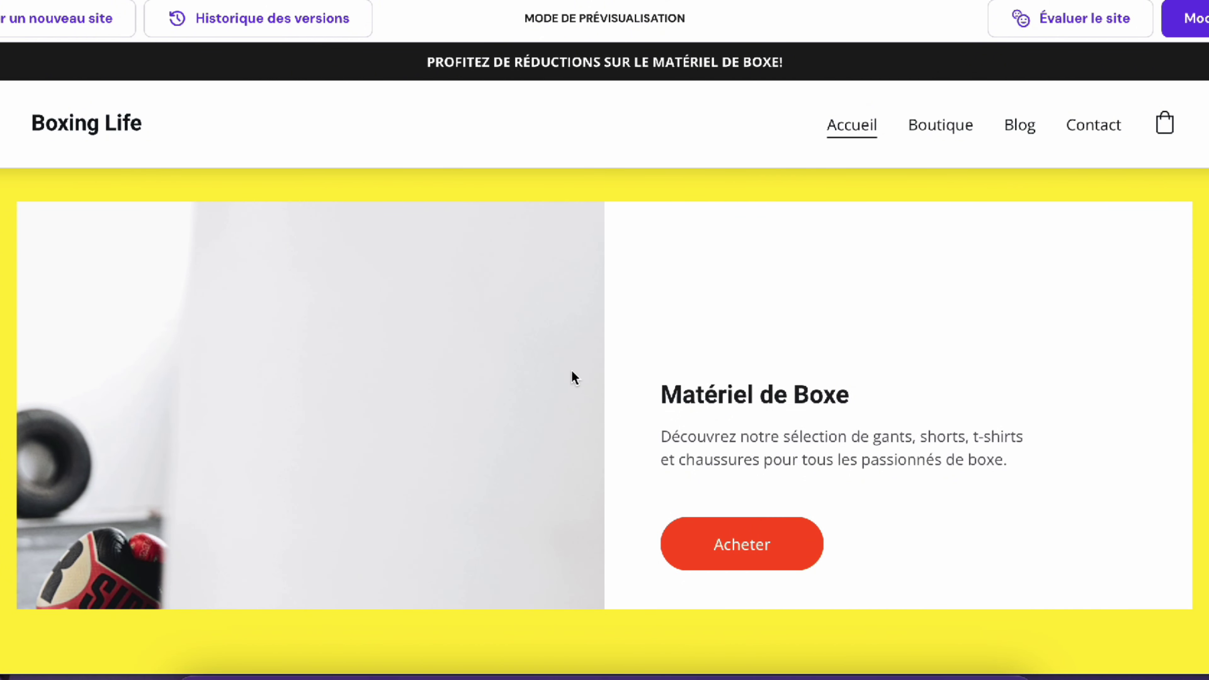
{"action": "scroll", "coordinate": [419, 354], "scroll_direction": "up", "scroll_amount": 5}
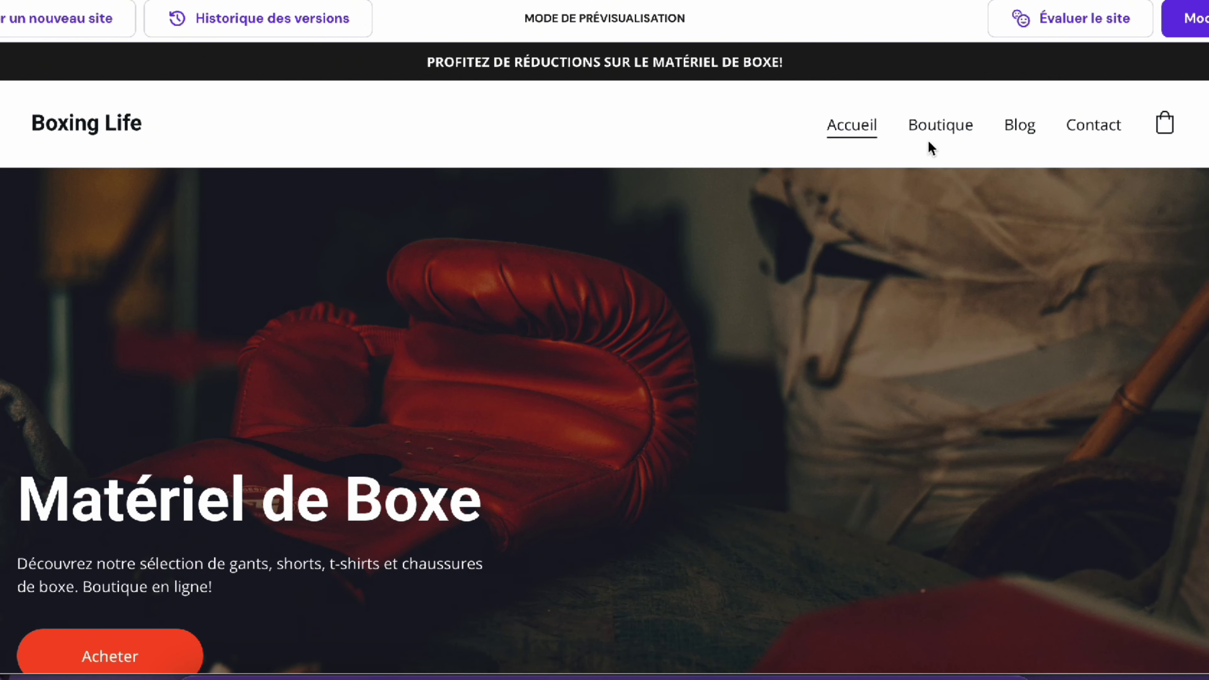
Examine the generated Boutique, Blog and Contact pages, including the product list, articles, contact form and map
{"action": "left_click", "coordinate": [939, 133]}
{"action": "scroll", "coordinate": [809, 309], "scroll_direction": "down", "scroll_amount": 3}
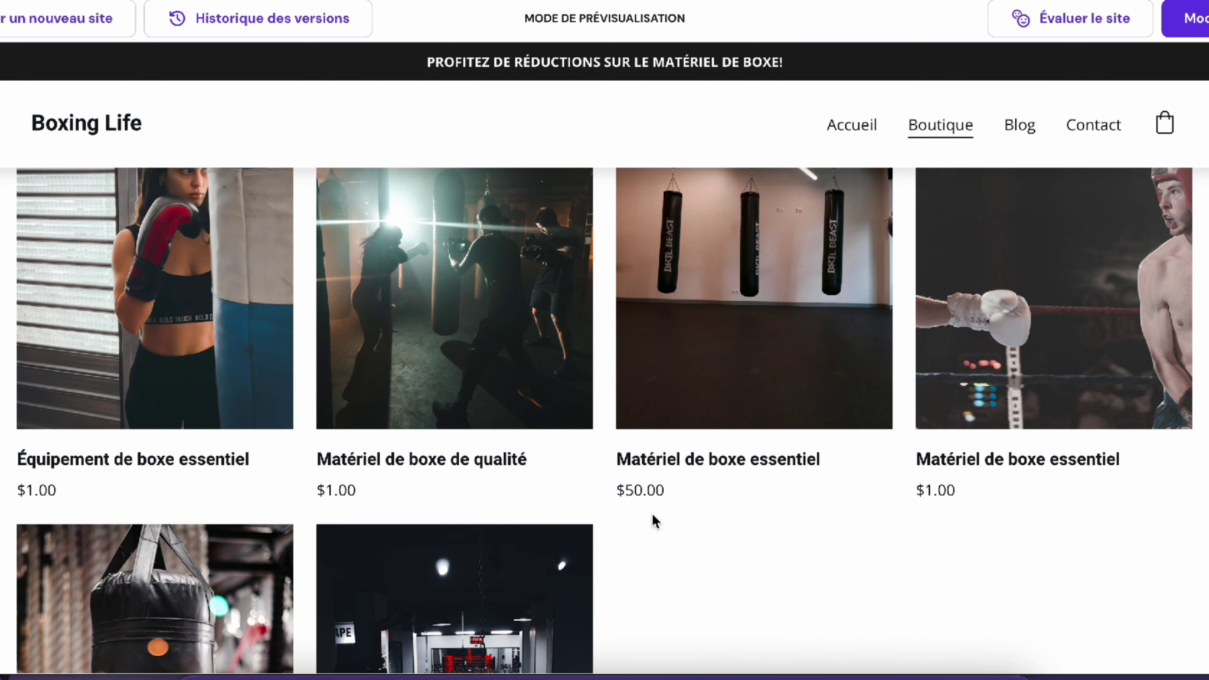
{"action": "scroll", "coordinate": [652, 514], "scroll_direction": "down", "scroll_amount": 3}
{"action": "scroll", "coordinate": [652, 514], "scroll_direction": "up", "scroll_amount": 5}
{"action": "left_click", "coordinate": [1021, 124]}
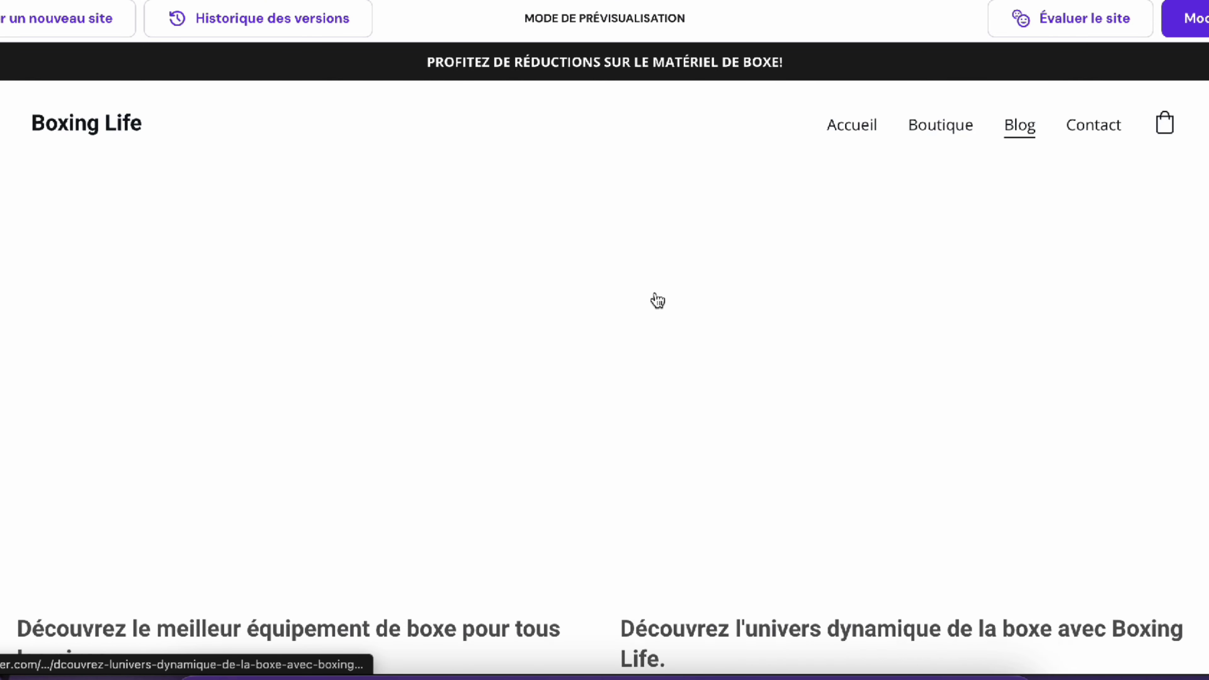
{"action": "scroll", "coordinate": [648, 311], "scroll_direction": "down", "scroll_amount": 3}
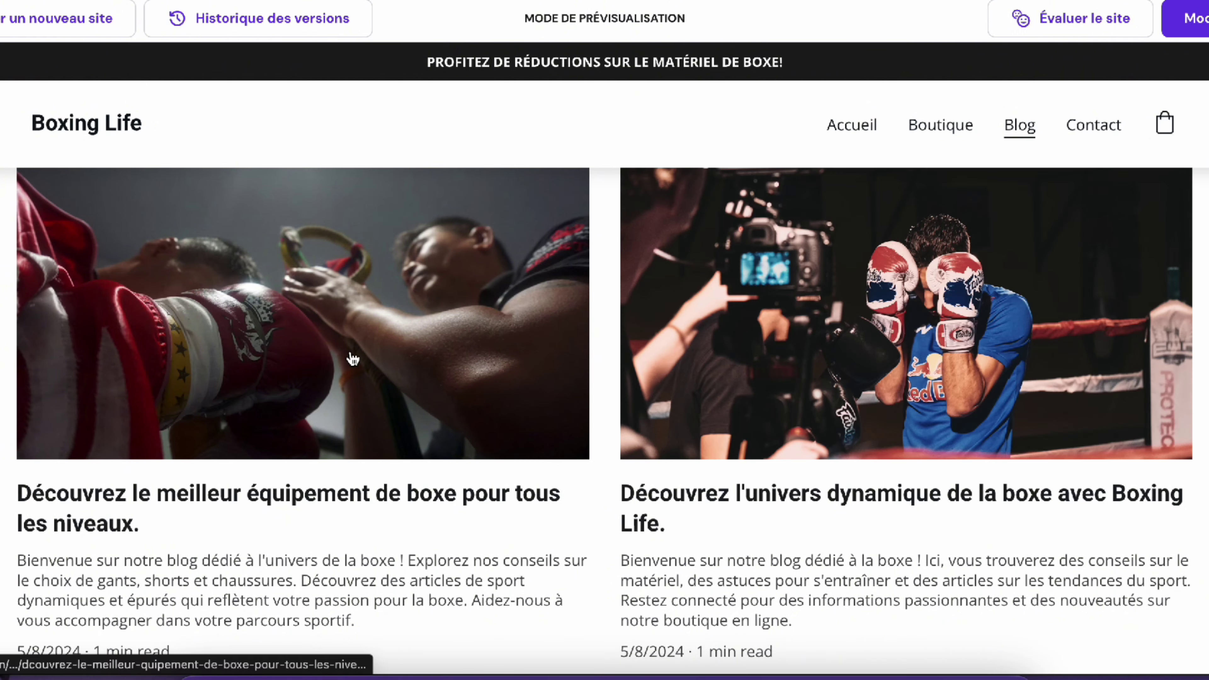
{"action": "left_click", "coordinate": [886, 369]}
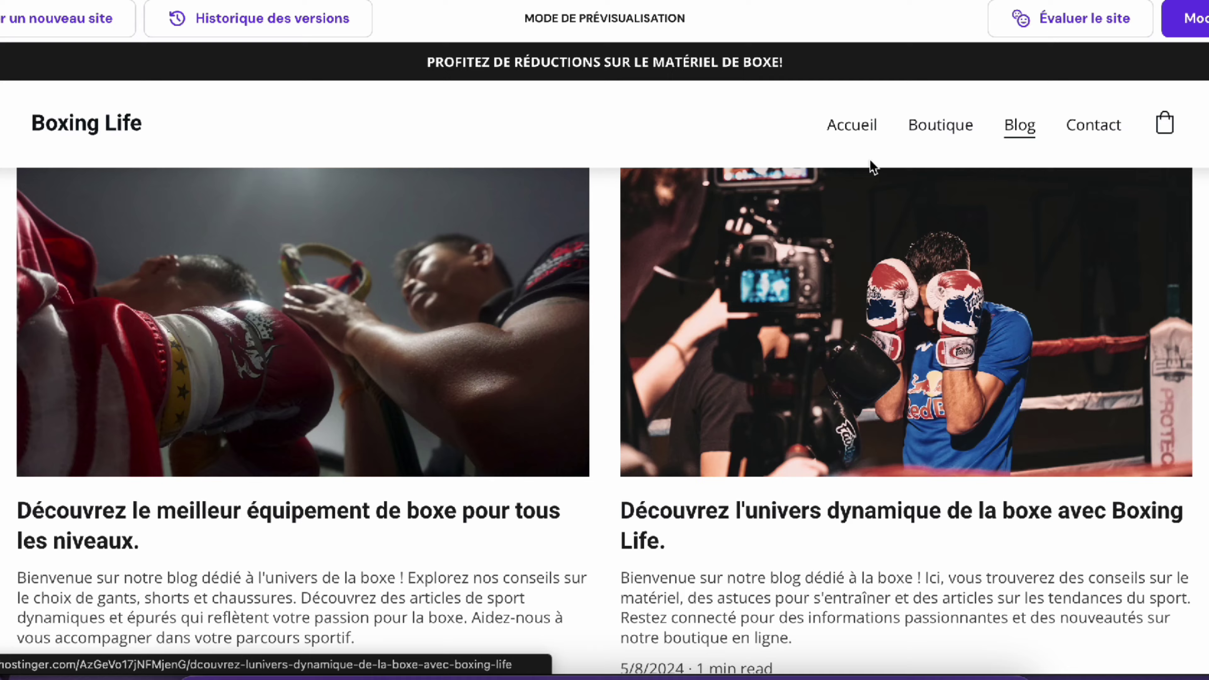
{"action": "left_click", "coordinate": [1094, 124]}
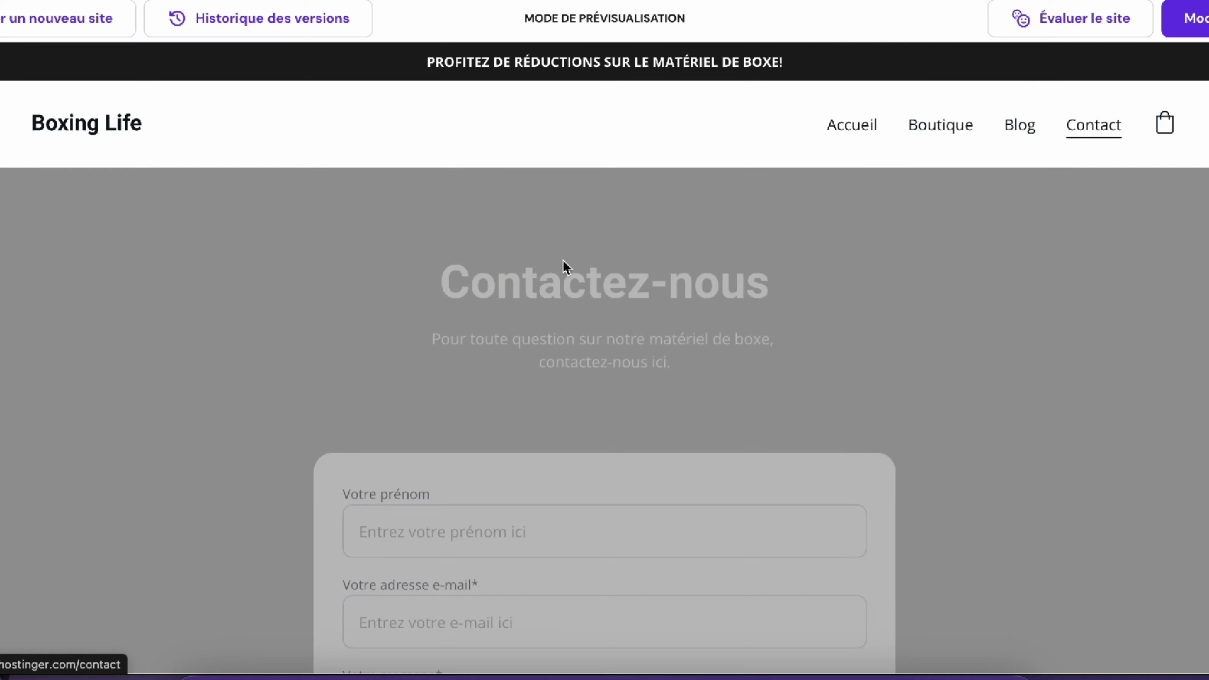
{"action": "scroll", "coordinate": [570, 340], "scroll_direction": "down", "scroll_amount": 10}
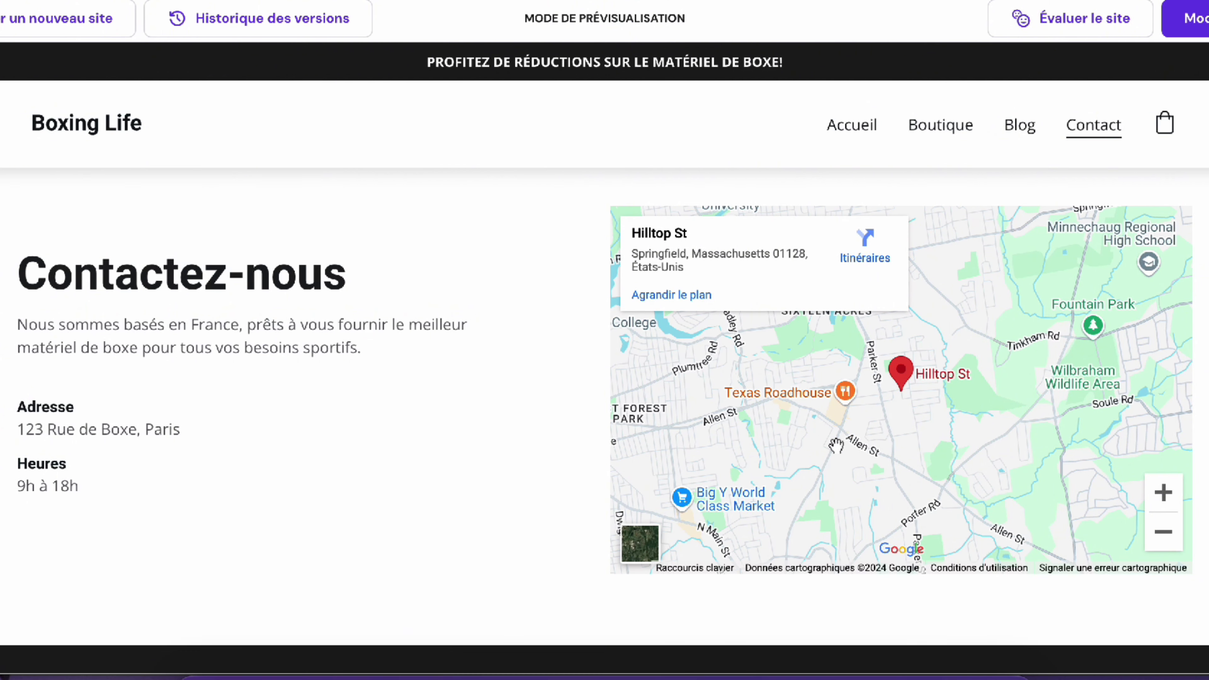
Return to the Accueil page and check its layout again, including the Bienvenue chez Boxing Life section
{"action": "left_click", "coordinate": [852, 125]}
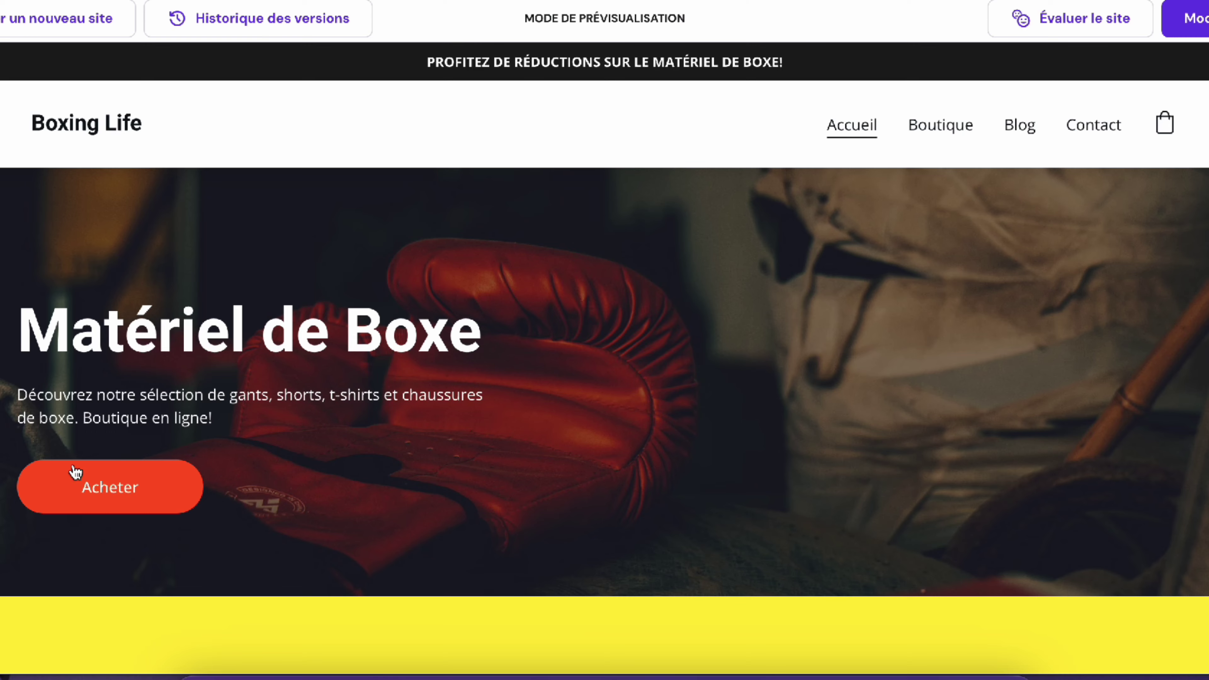
{"action": "scroll", "coordinate": [162, 535], "scroll_direction": "down", "scroll_amount": 5}
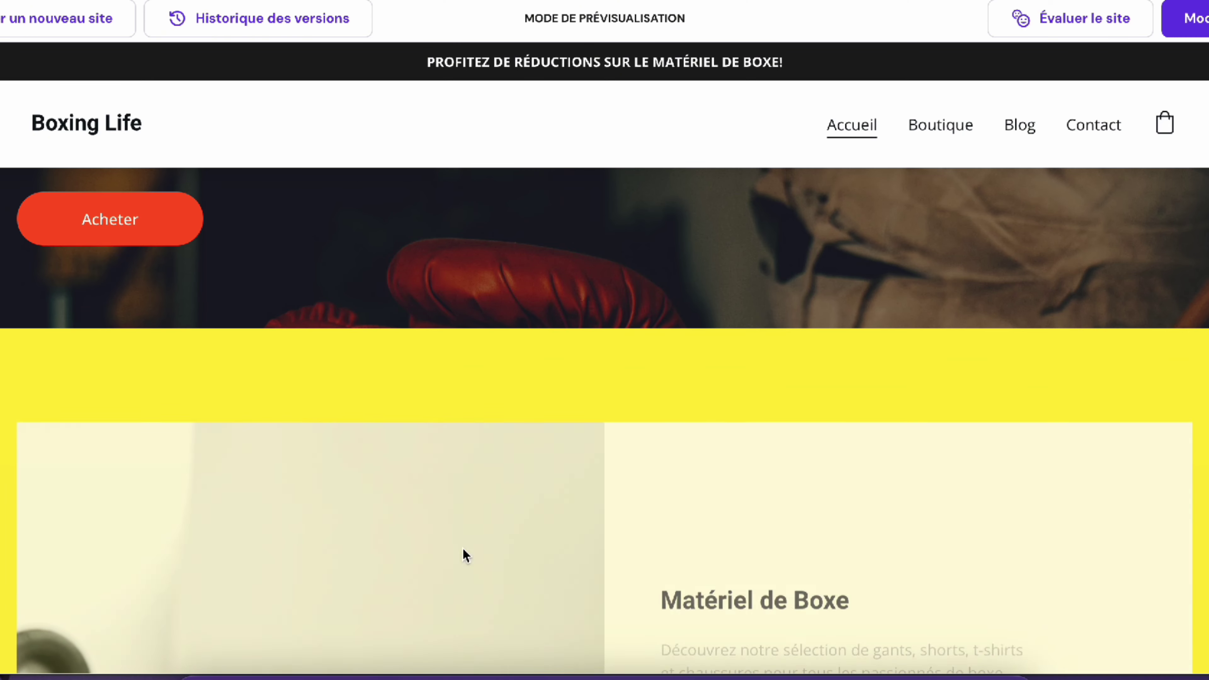
{"action": "scroll", "coordinate": [530, 462], "scroll_direction": "down", "scroll_amount": 9}
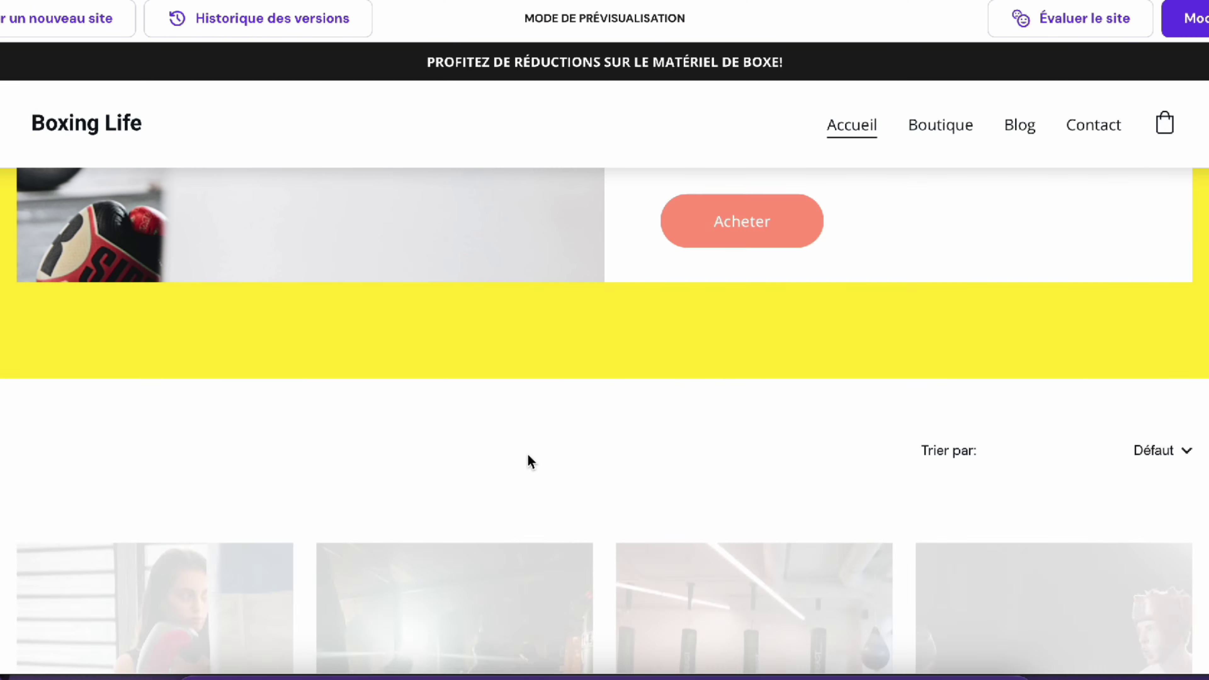
{"action": "scroll", "coordinate": [734, 472], "scroll_direction": "up", "scroll_amount": 15}
{"action": "scroll", "coordinate": [759, 576], "scroll_direction": "down", "scroll_amount": 6}
{"action": "scroll", "coordinate": [760, 576], "scroll_direction": "down", "scroll_amount": 15}
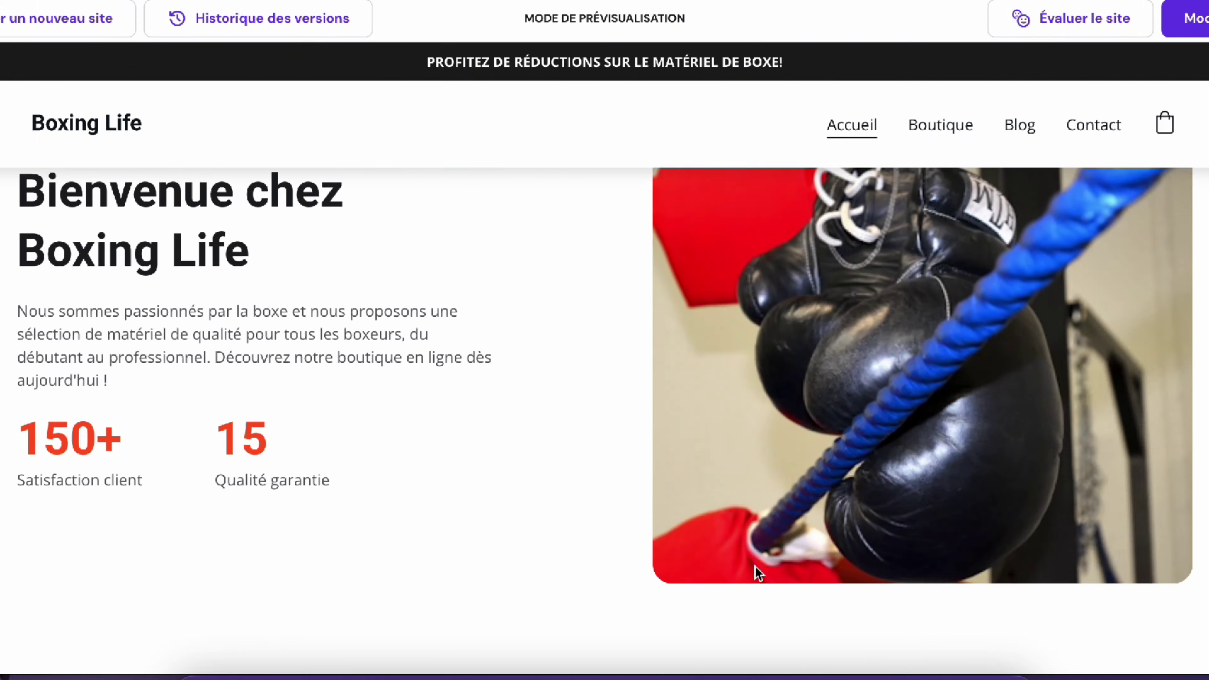
{"action": "scroll", "coordinate": [759, 574], "scroll_direction": "up", "scroll_amount": 6}
{"action": "scroll", "coordinate": [759, 575], "scroll_direction": "up", "scroll_amount": 10}
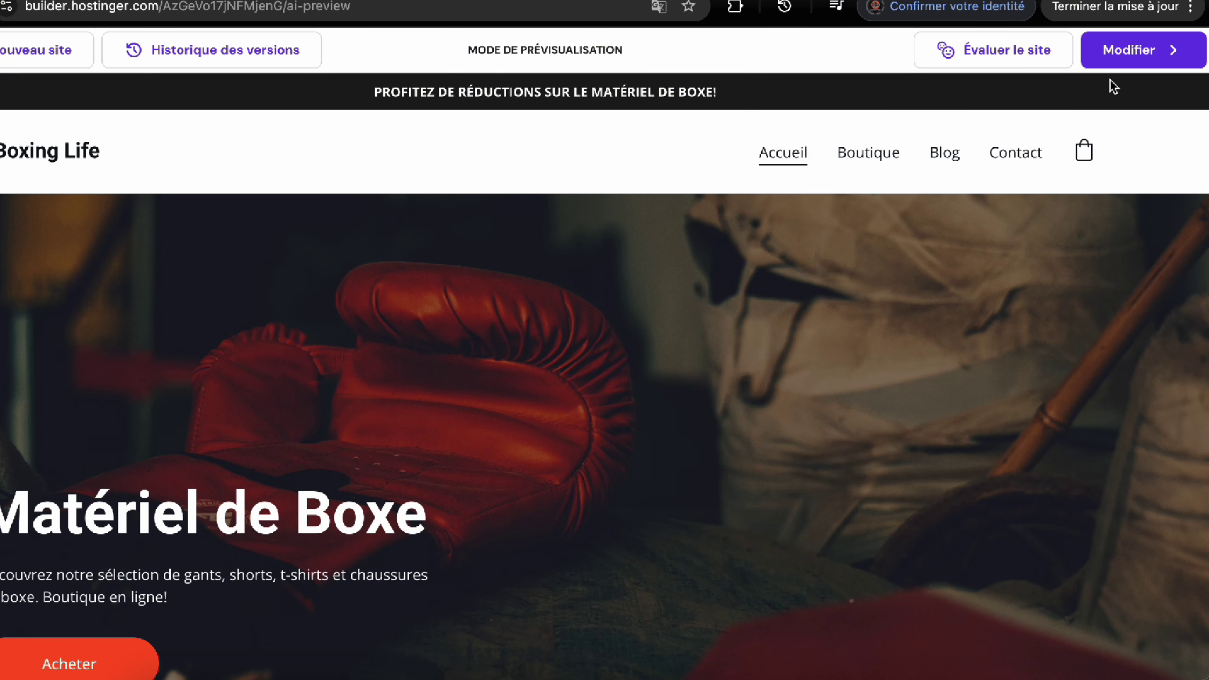
Leave the preview and open the Boxing Life site for editing, starting at the home page's hero section
{"action": "mouse_move", "coordinate": [1200, 34]}
{"action": "left_click", "coordinate": [1127, 66]}
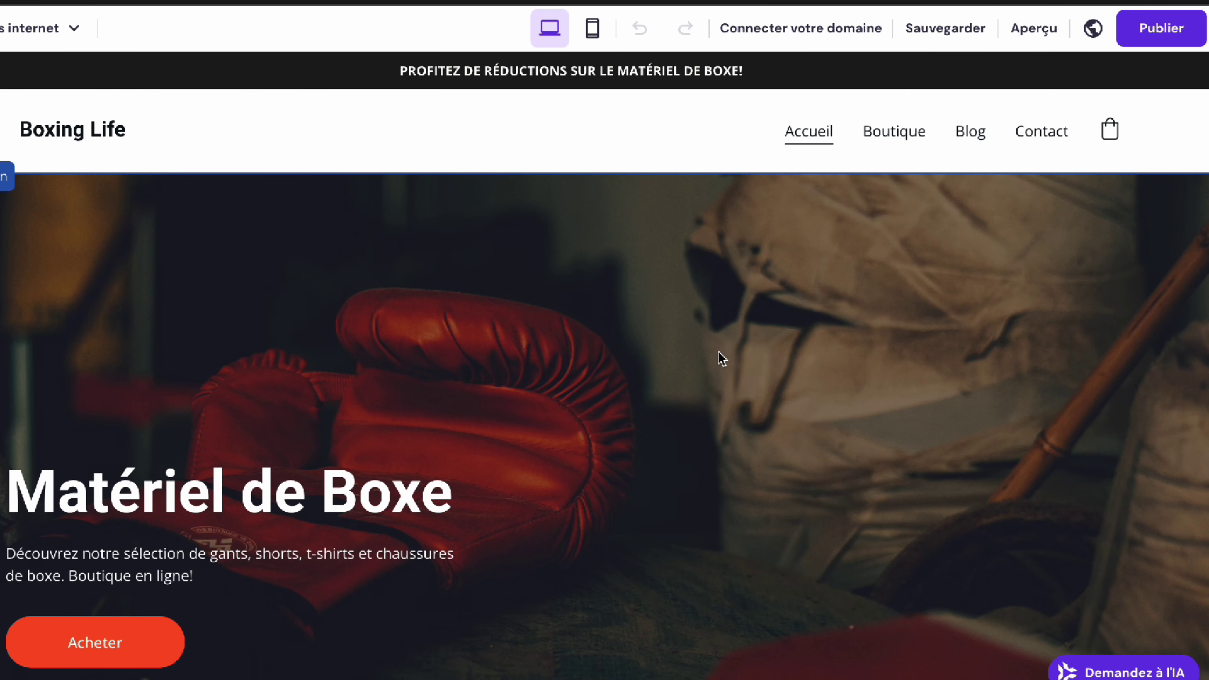
{"action": "scroll", "coordinate": [723, 358], "scroll_direction": "down", "scroll_amount": 2}
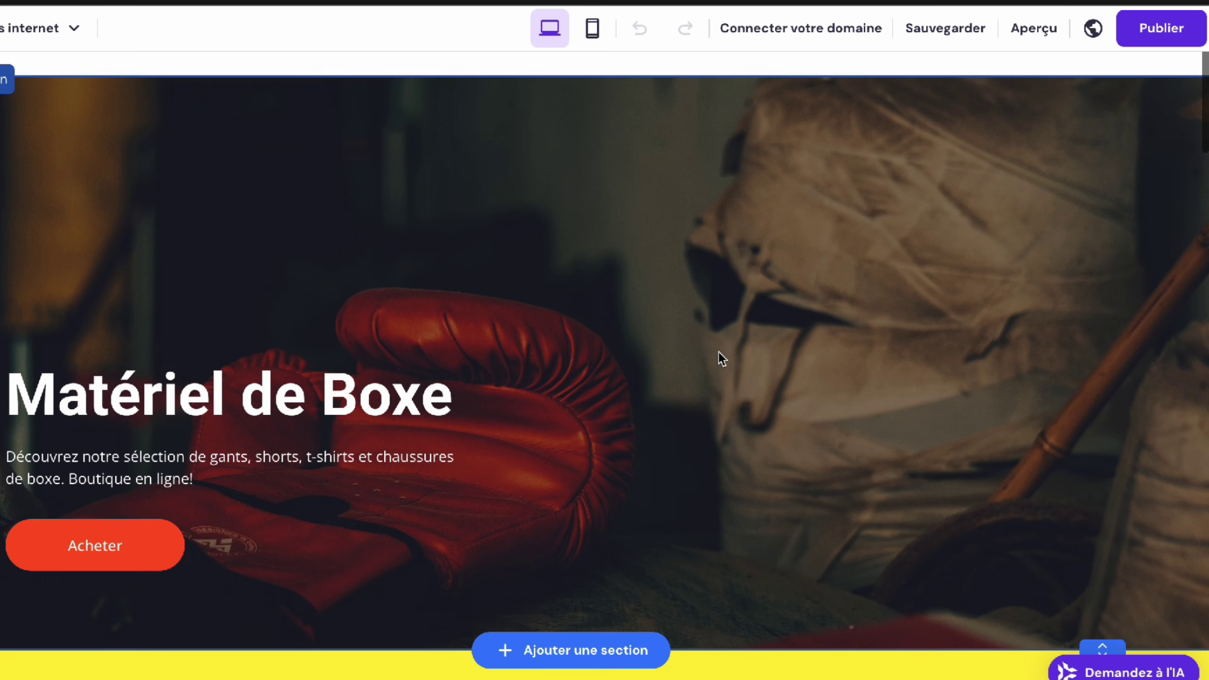
Reposition the hero heading Matériel de Boxe above its intro paragraph and select its text for editing
{"action": "left_click_drag", "start_coordinate": [284, 384], "coordinate": [649, 282]}
{"action": "scroll", "coordinate": [632, 547], "scroll_direction": "down", "scroll_amount": 2}
{"action": "scroll", "coordinate": [632, 548], "scroll_direction": "up", "scroll_amount": 3}
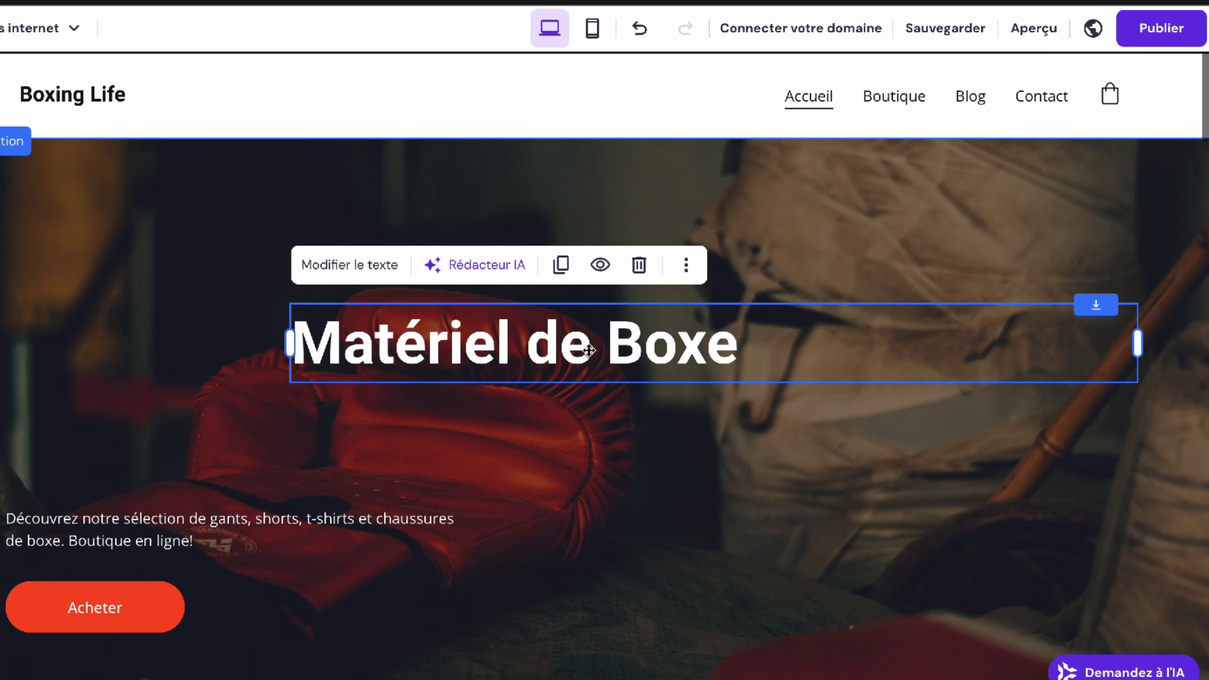
{"action": "left_click_drag", "start_coordinate": [584, 348], "coordinate": [298, 453]}
{"action": "left_click", "coordinate": [299, 454]}
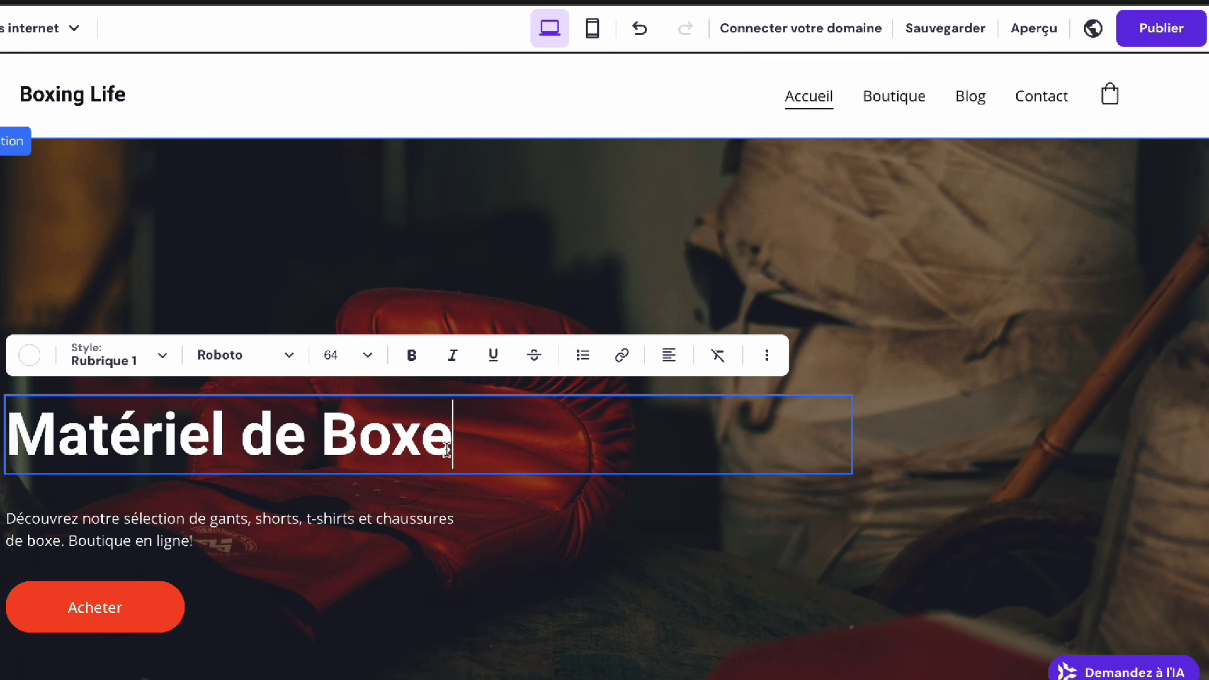
{"action": "left_click_drag", "start_coordinate": [453, 446], "coordinate": [9, 435]}
Generate an AI image for the yellow section's picture with the description "Un jeune boxeur entrain de s'entrainer dans une salle de boxe" in the Améliorer style
{"action": "scroll", "coordinate": [404, 273], "scroll_direction": "down", "scroll_amount": 8}
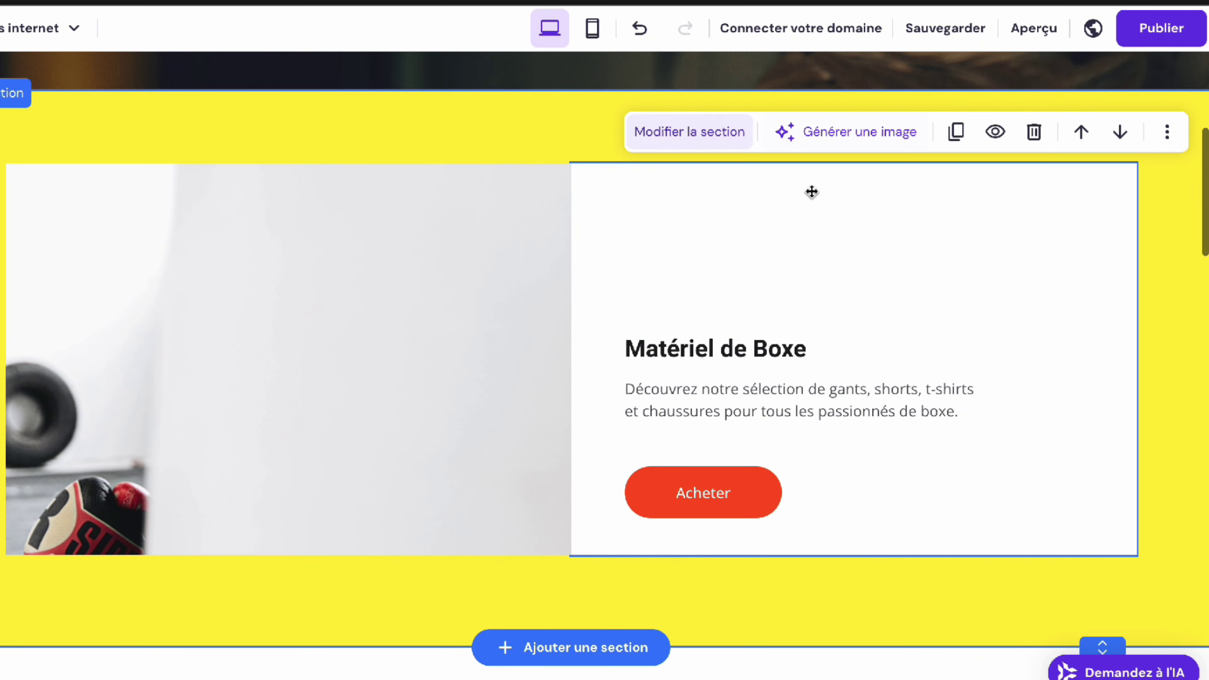
{"action": "left_click", "coordinate": [366, 329]}
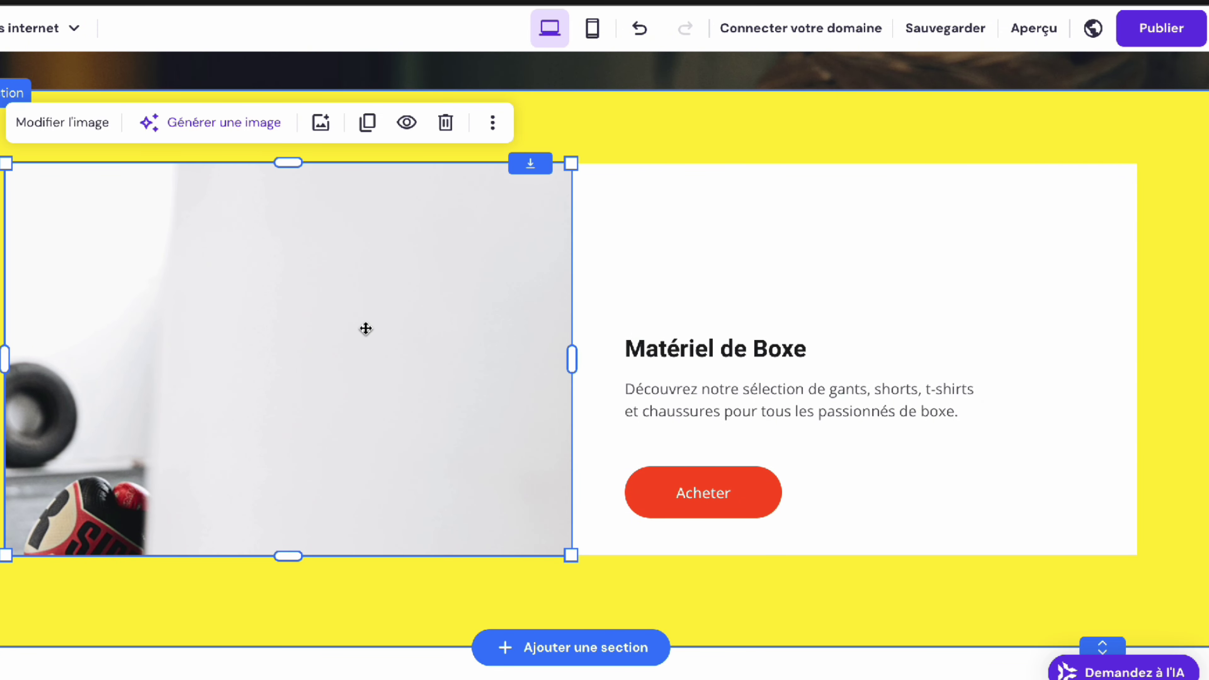
{"action": "left_click", "coordinate": [220, 135]}
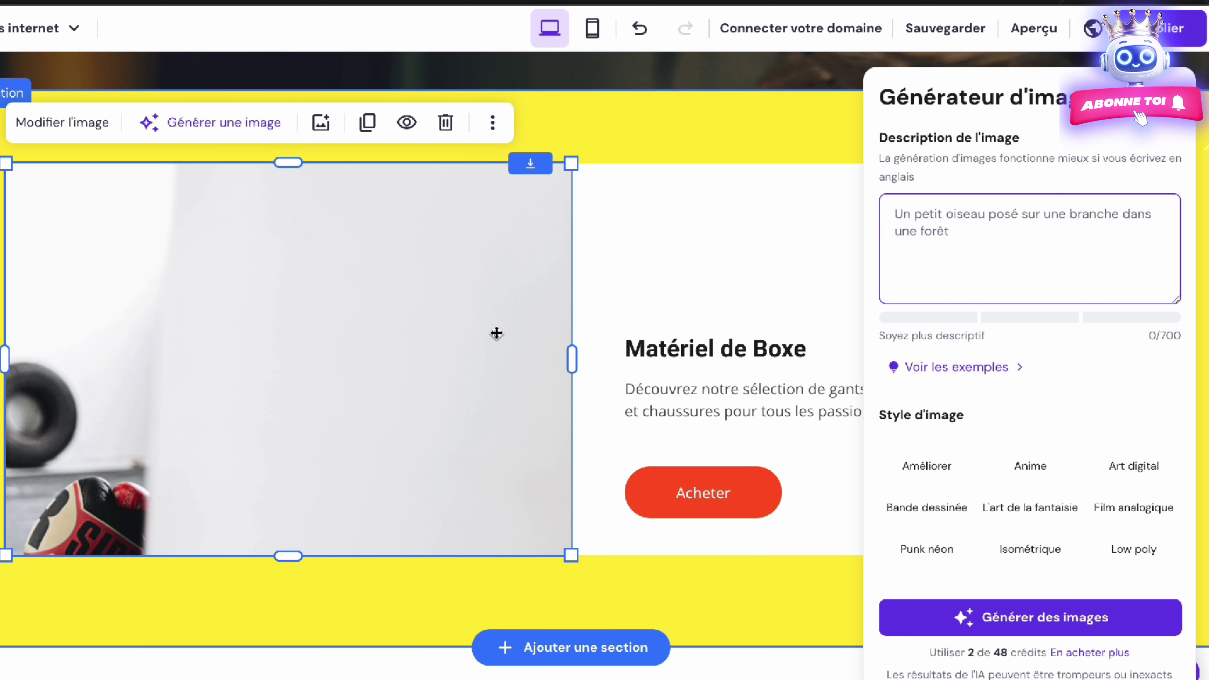
{"action": "type", "text": "Un jeune boxeur entrain de s'entrainer dans une salle de boxe"}
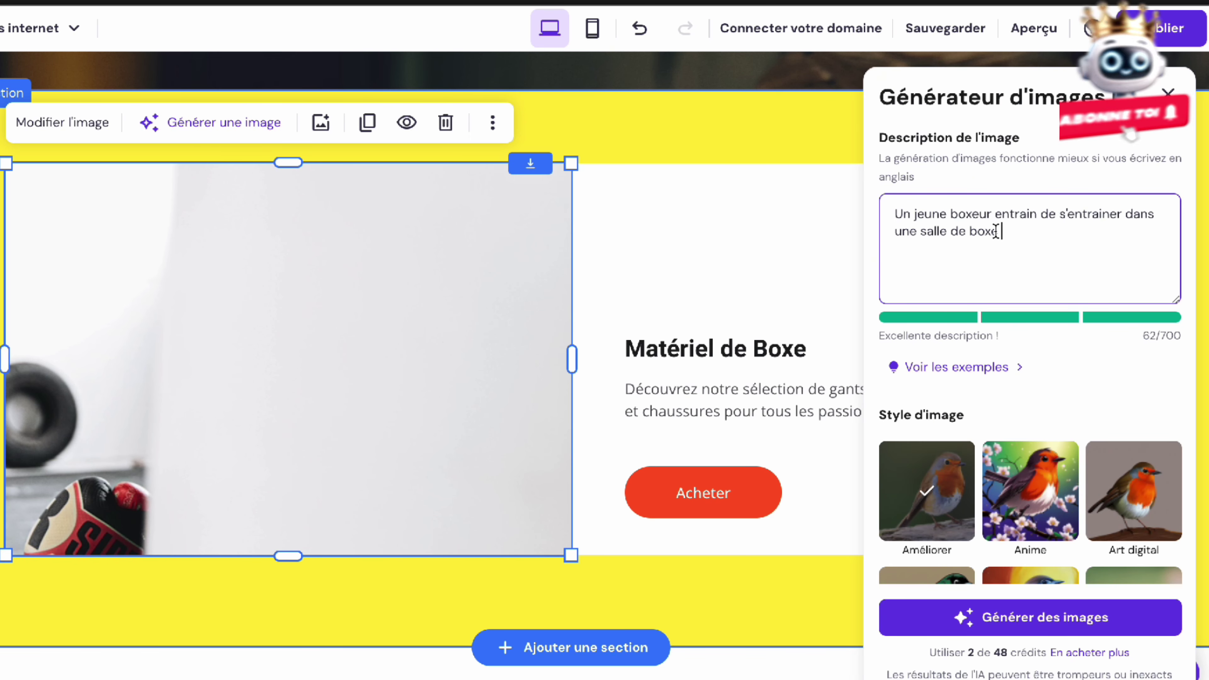
{"action": "key", "text": "ctrl+a"}
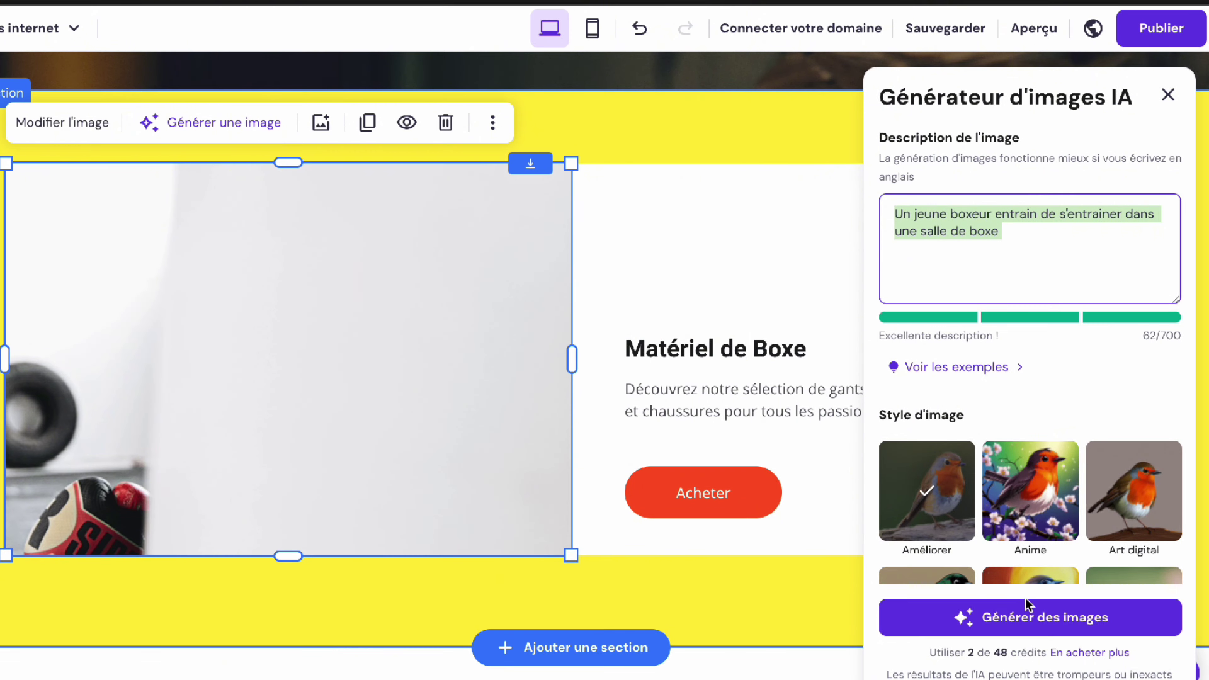
{"action": "left_click", "coordinate": [1047, 636]}
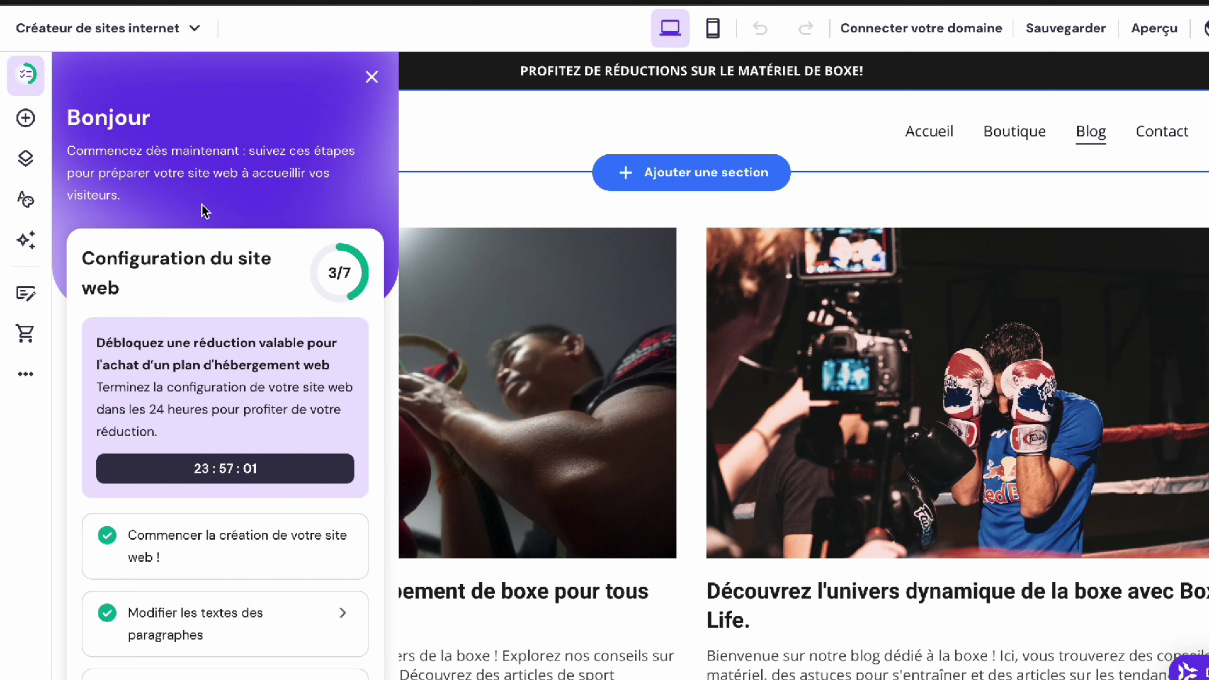
Go through the site setup checklist and open its task for visiting the site on mobile
{"action": "scroll", "coordinate": [202, 209], "scroll_direction": "down", "scroll_amount": 5}
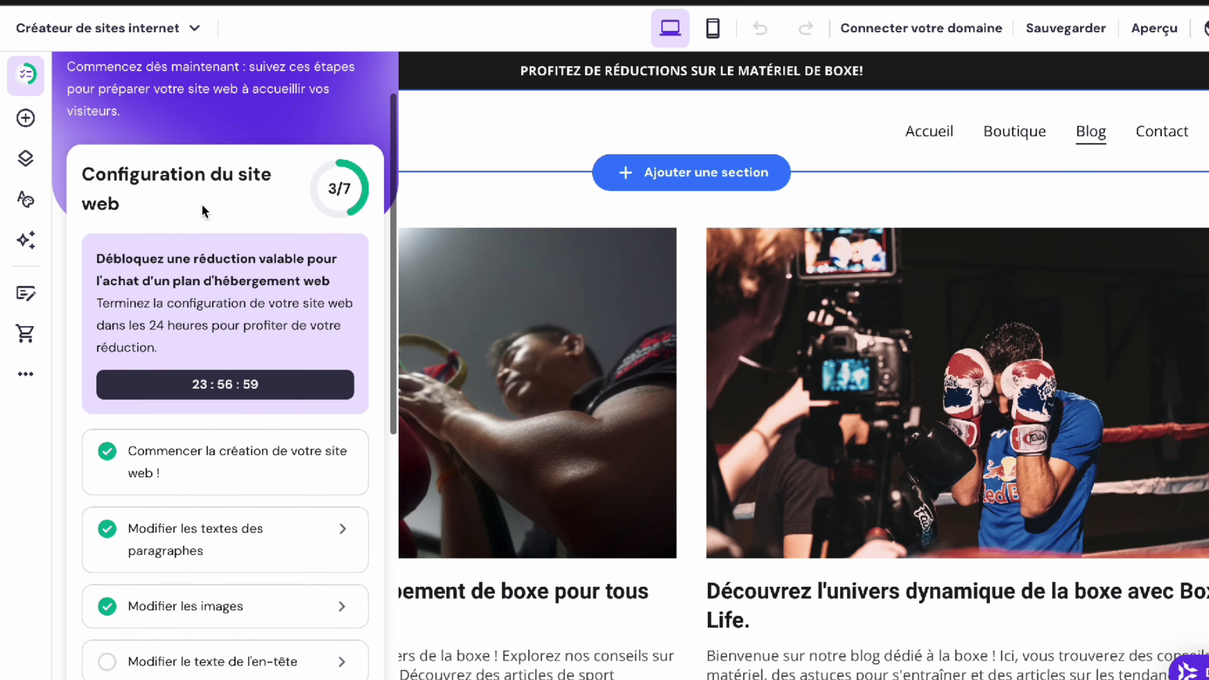
{"action": "scroll", "coordinate": [201, 205], "scroll_direction": "down", "scroll_amount": 1}
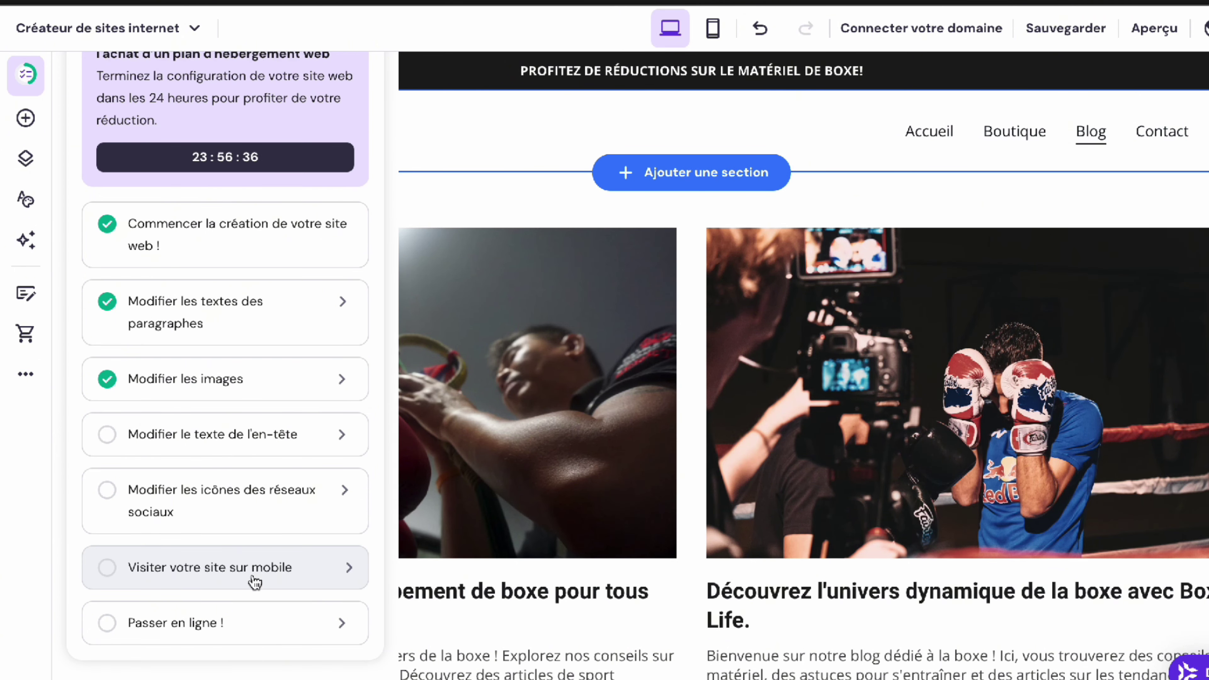
{"action": "left_click", "coordinate": [255, 581]}
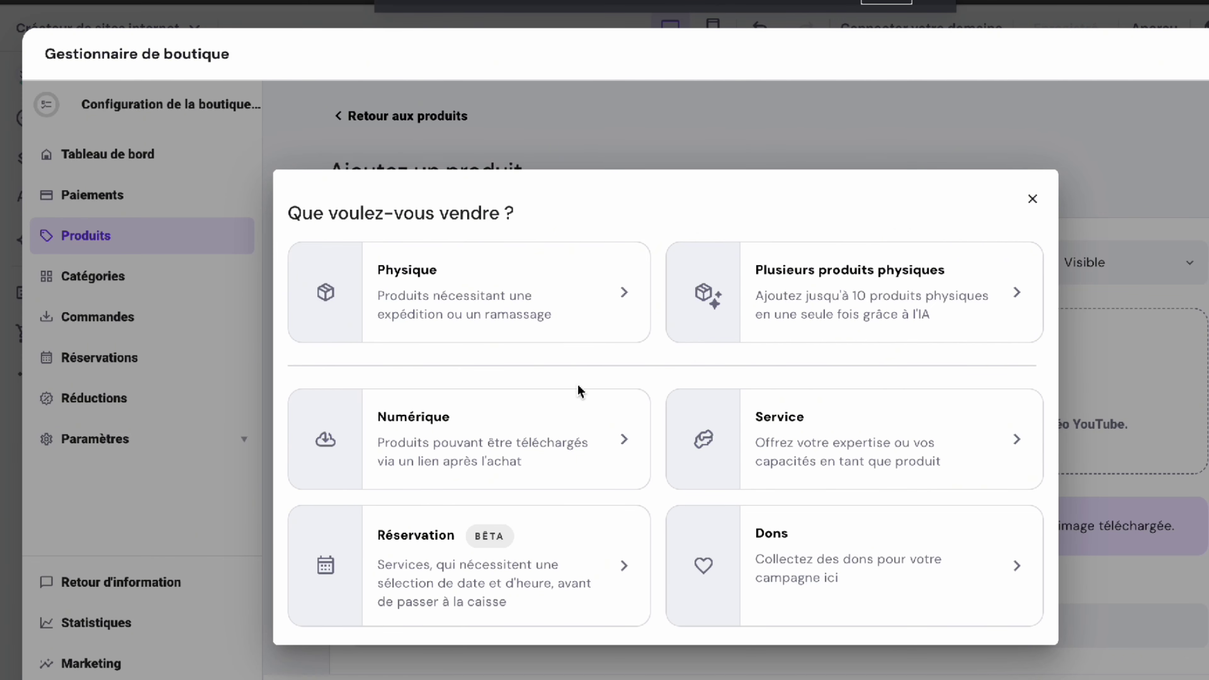
Start a new physical product in the store manager and upload gants-de-boxe-twins-bleu.jpg as its media
{"action": "left_click", "coordinate": [494, 337]}
{"action": "scroll", "coordinate": [888, 451], "scroll_direction": "down", "scroll_amount": 1}
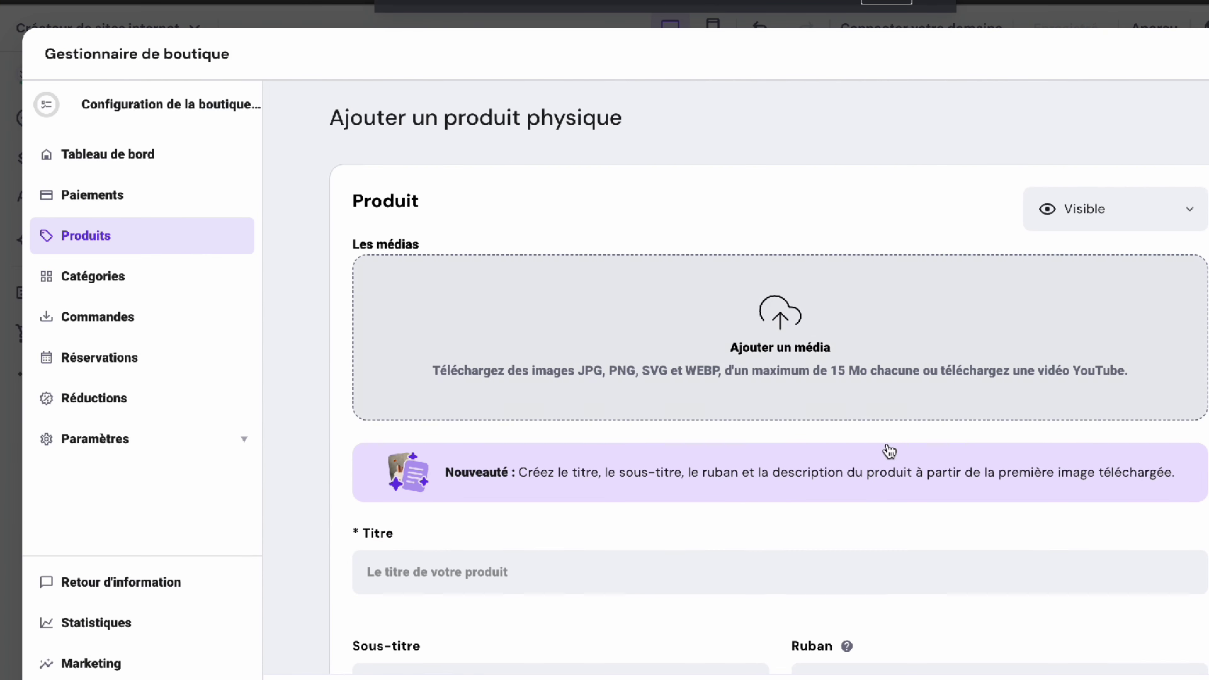
{"action": "left_click", "coordinate": [776, 332]}
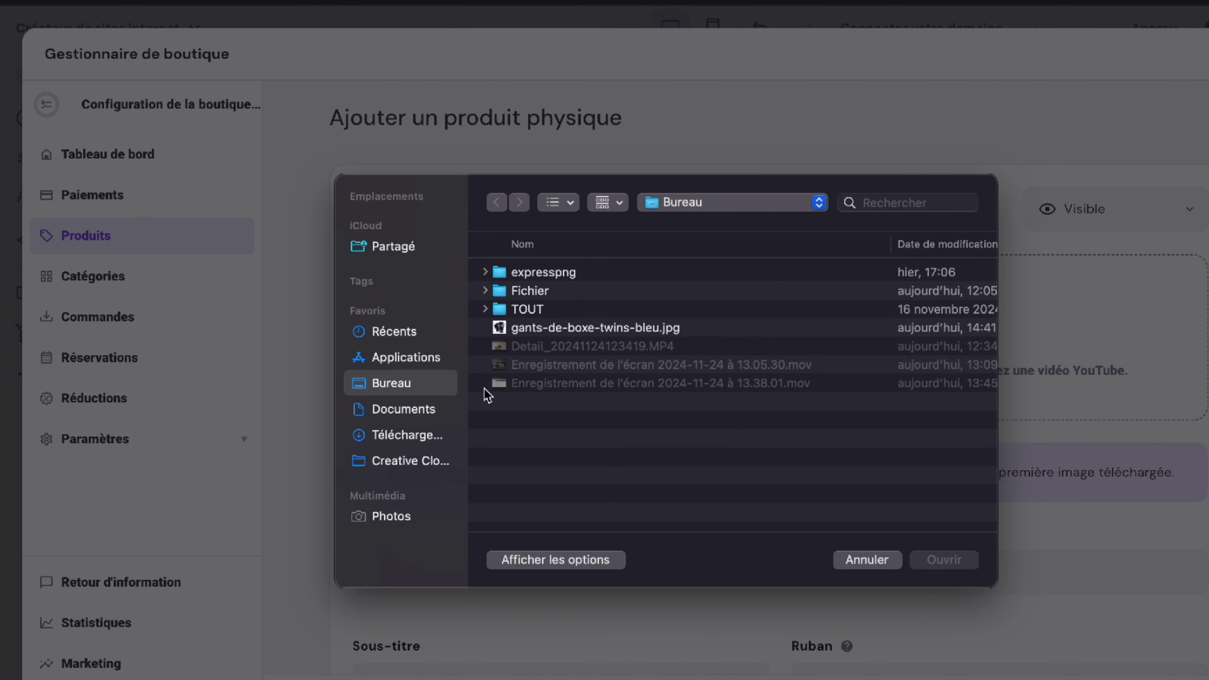
{"action": "double_click", "coordinate": [507, 327]}
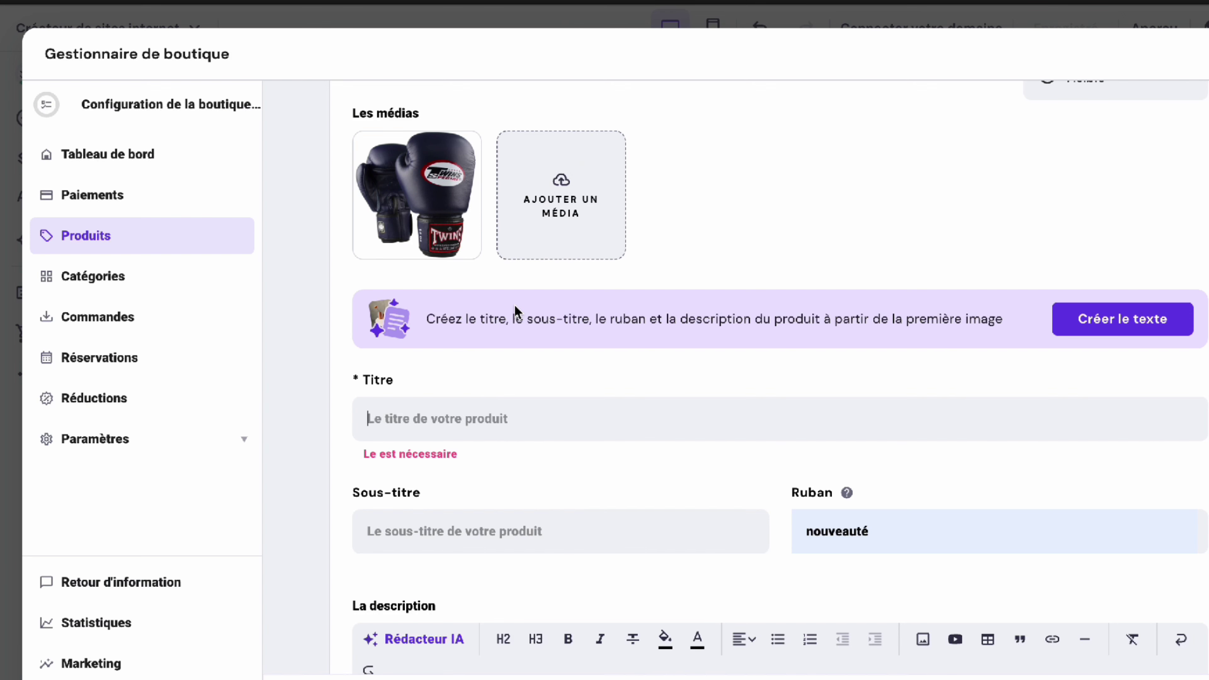
Generate the product's title, subtitle and description from the uploaded glove image, with the ribbon nouveauté, and review the texts
{"action": "scroll", "coordinate": [514, 305], "scroll_direction": "down", "scroll_amount": 2}
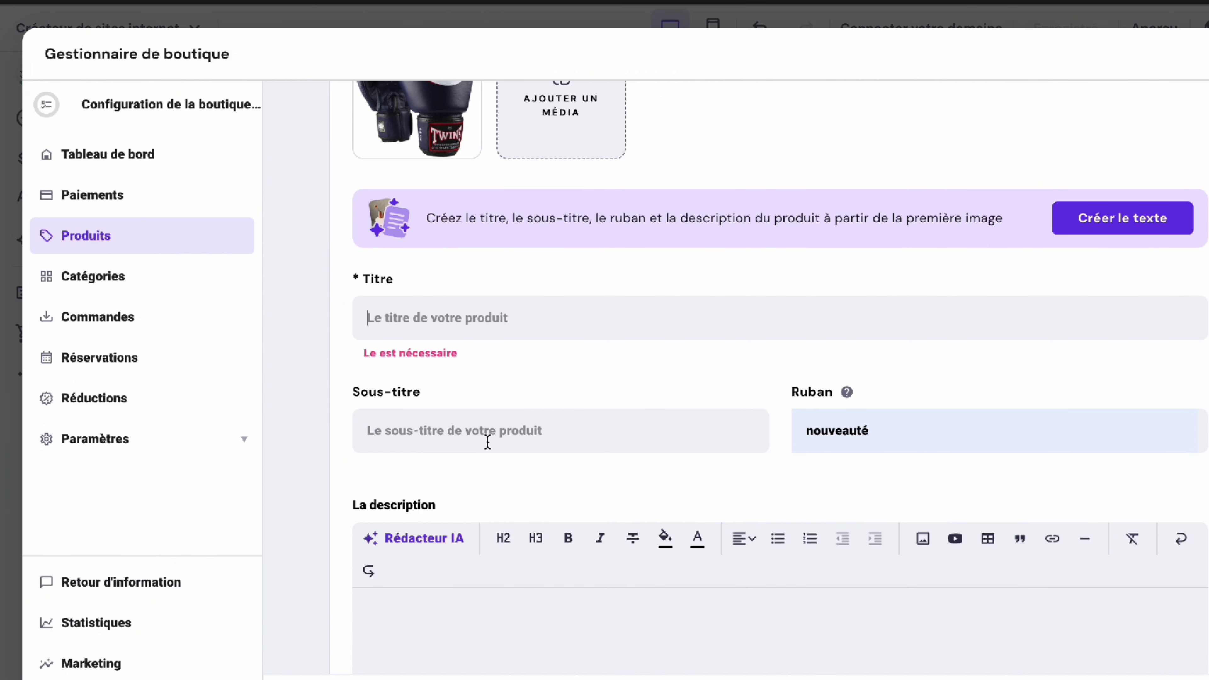
{"action": "scroll", "coordinate": [686, 532], "scroll_direction": "down", "scroll_amount": 3}
{"action": "scroll", "coordinate": [686, 532], "scroll_direction": "up", "scroll_amount": 4}
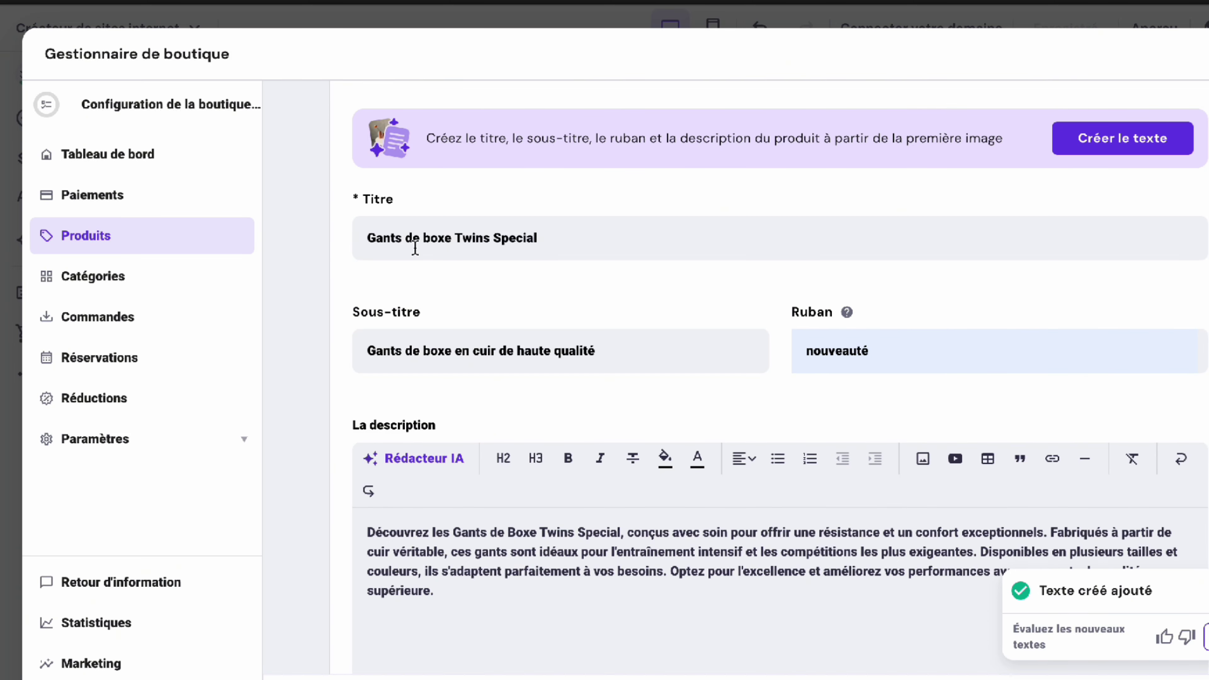
{"action": "scroll", "coordinate": [535, 245], "scroll_direction": "down", "scroll_amount": 2}
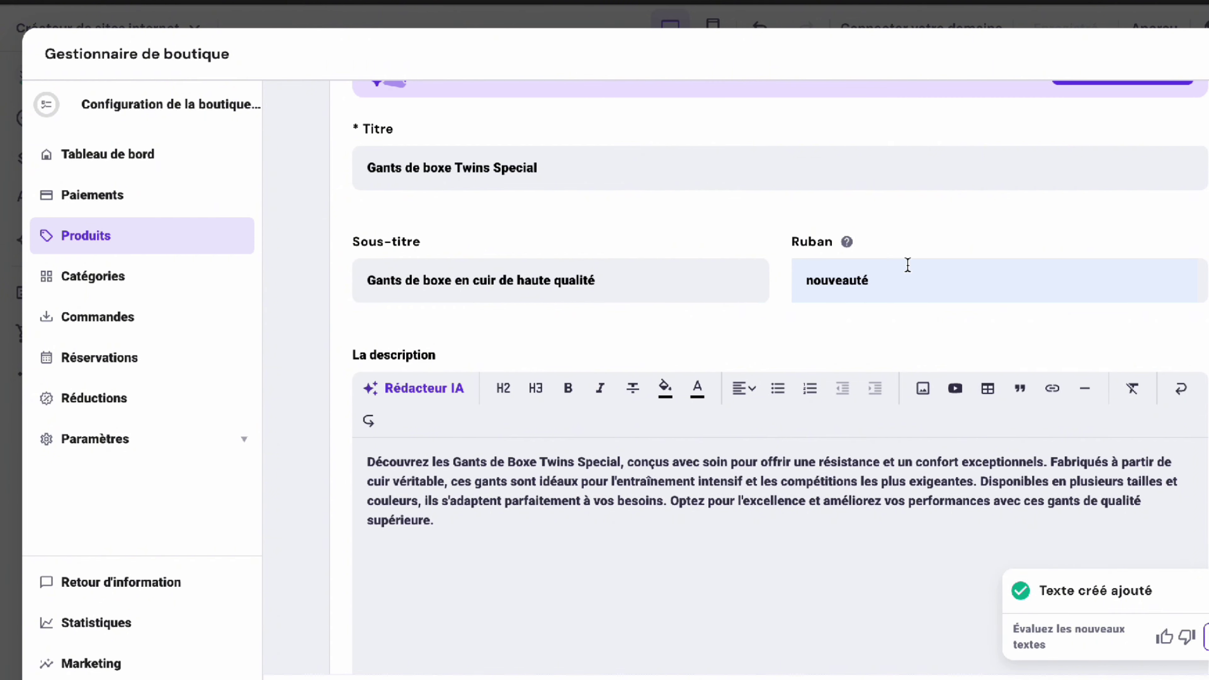
{"action": "scroll", "coordinate": [743, 470], "scroll_direction": "down", "scroll_amount": 3}
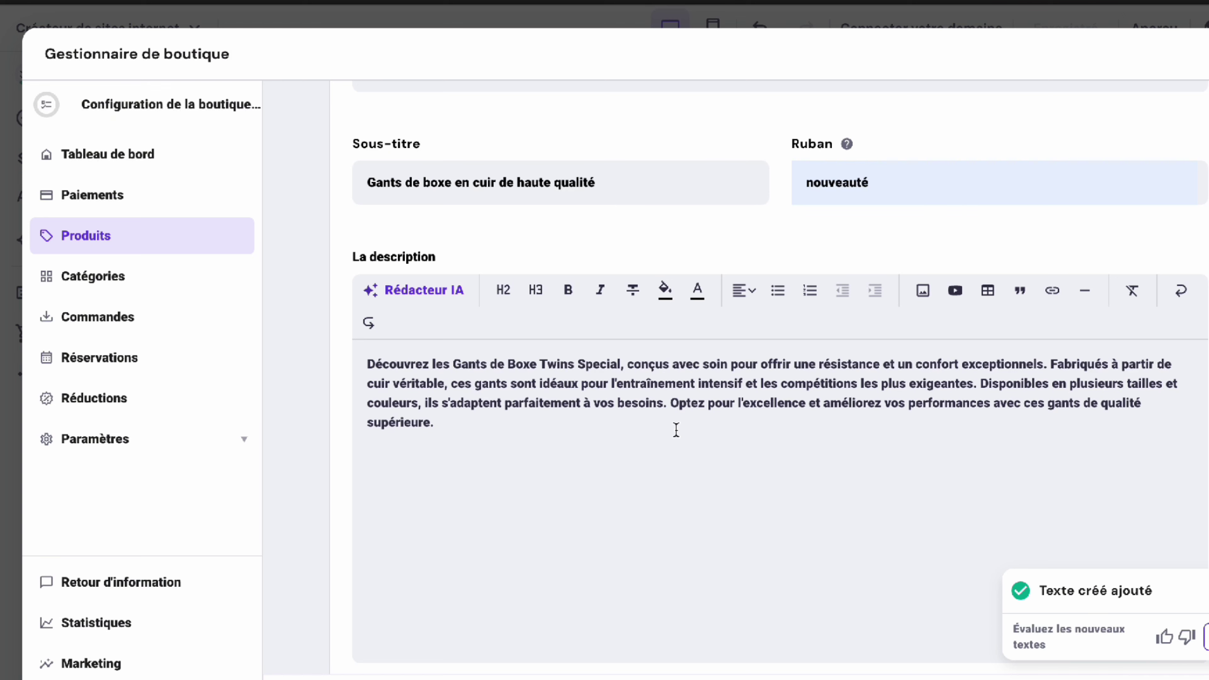
{"action": "scroll", "coordinate": [676, 430], "scroll_direction": "up", "scroll_amount": 10}
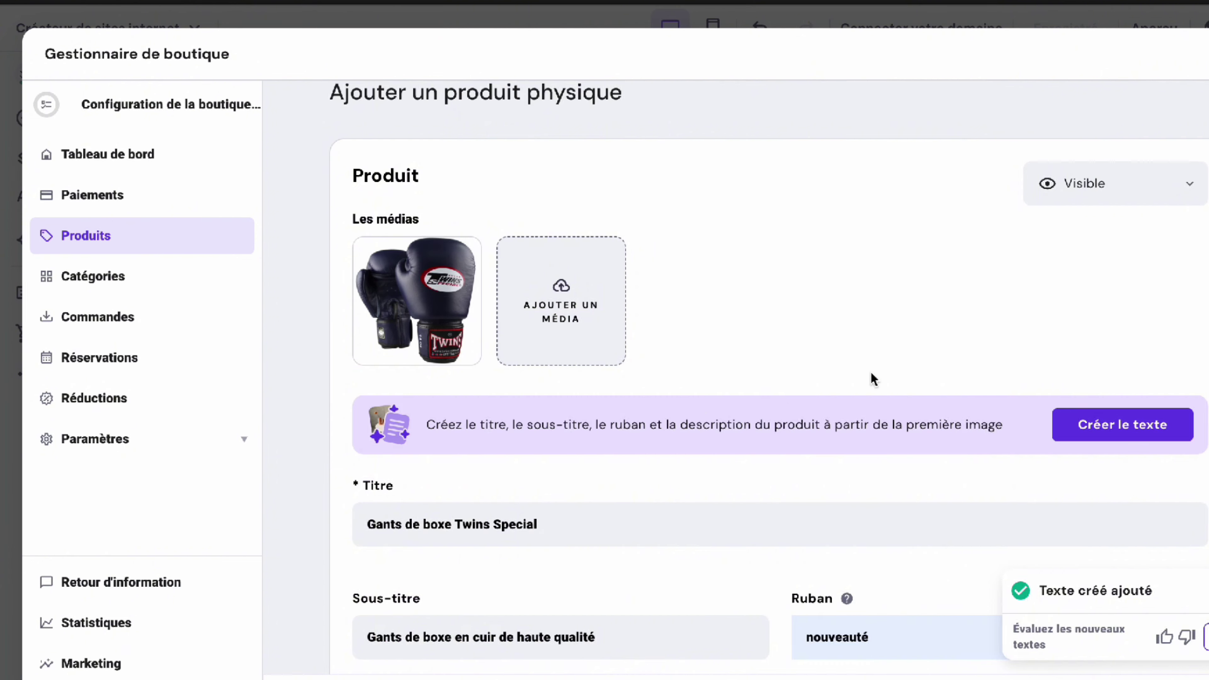
Add the AI-suggested category Gants Boxe to the product, save it and check the gloves in the Boutique page's product grid
{"action": "scroll", "coordinate": [872, 378], "scroll_direction": "down", "scroll_amount": 20}
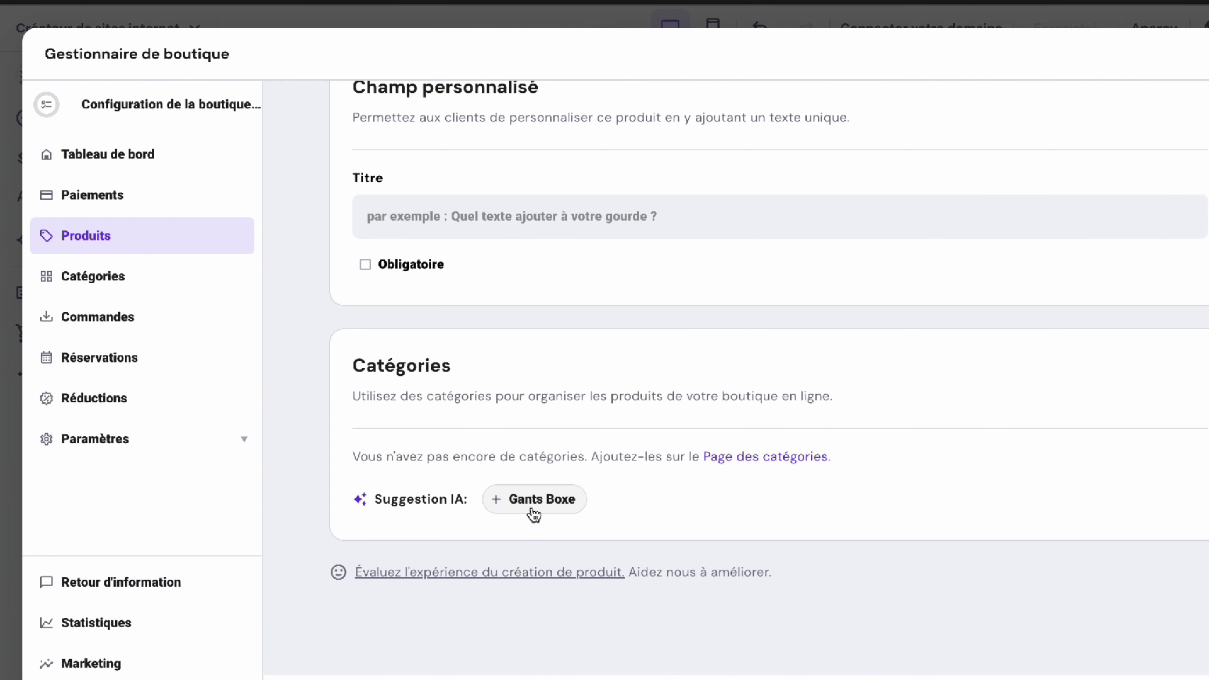
{"action": "left_click", "coordinate": [544, 509]}
{"action": "key", "text": "Escape"}
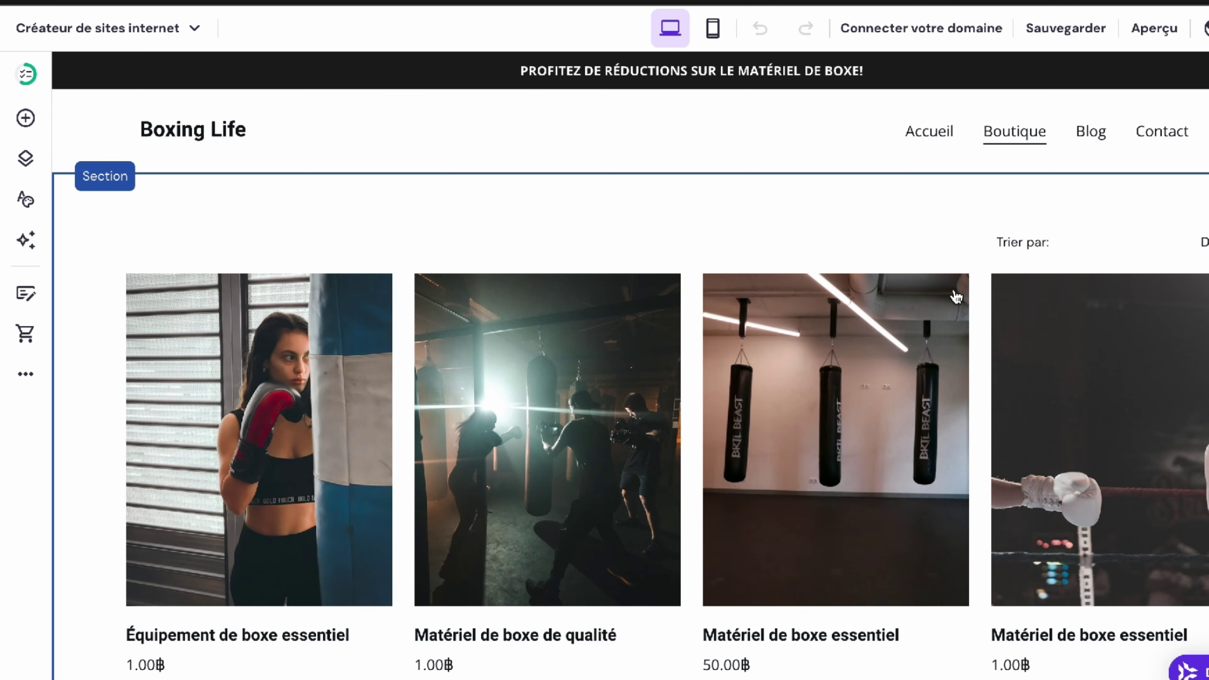
{"action": "scroll", "coordinate": [993, 116], "scroll_direction": "down", "scroll_amount": 5}
{"action": "scroll", "coordinate": [979, 467], "scroll_direction": "down", "scroll_amount": 3}
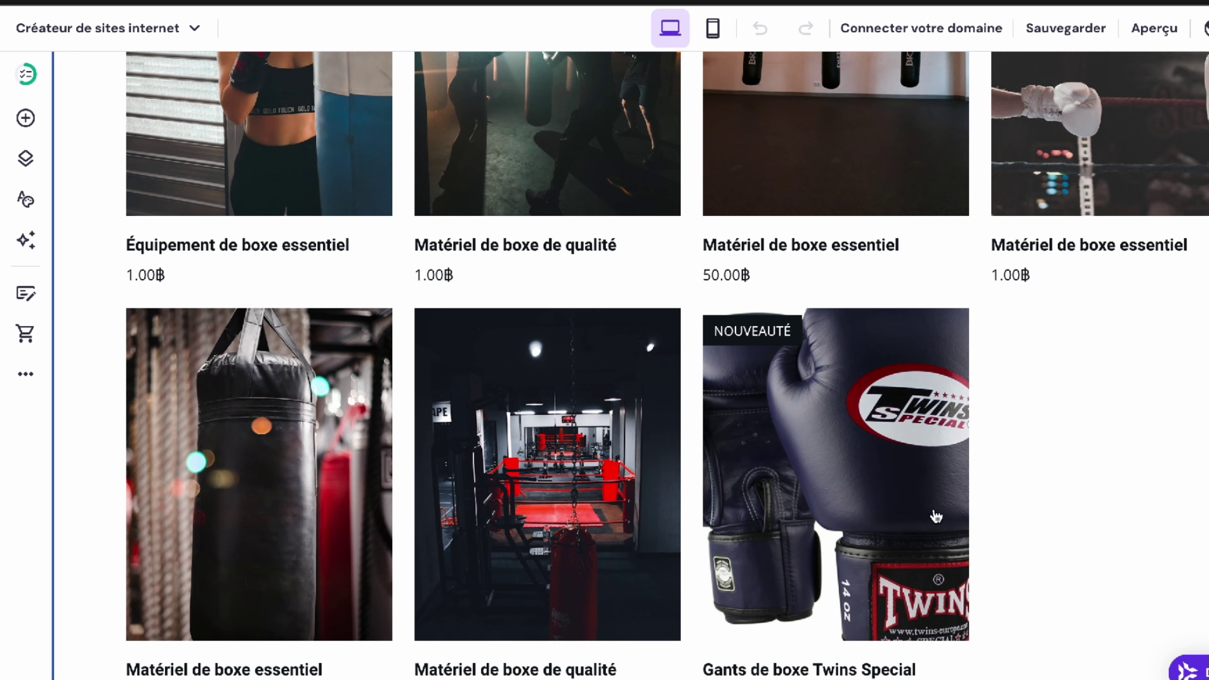
Take up the logo task of the setup checklist and replace the header's text logo with a Boxing Life emblem logo
{"action": "scroll", "coordinate": [891, 605], "scroll_direction": "down", "scroll_amount": 3}
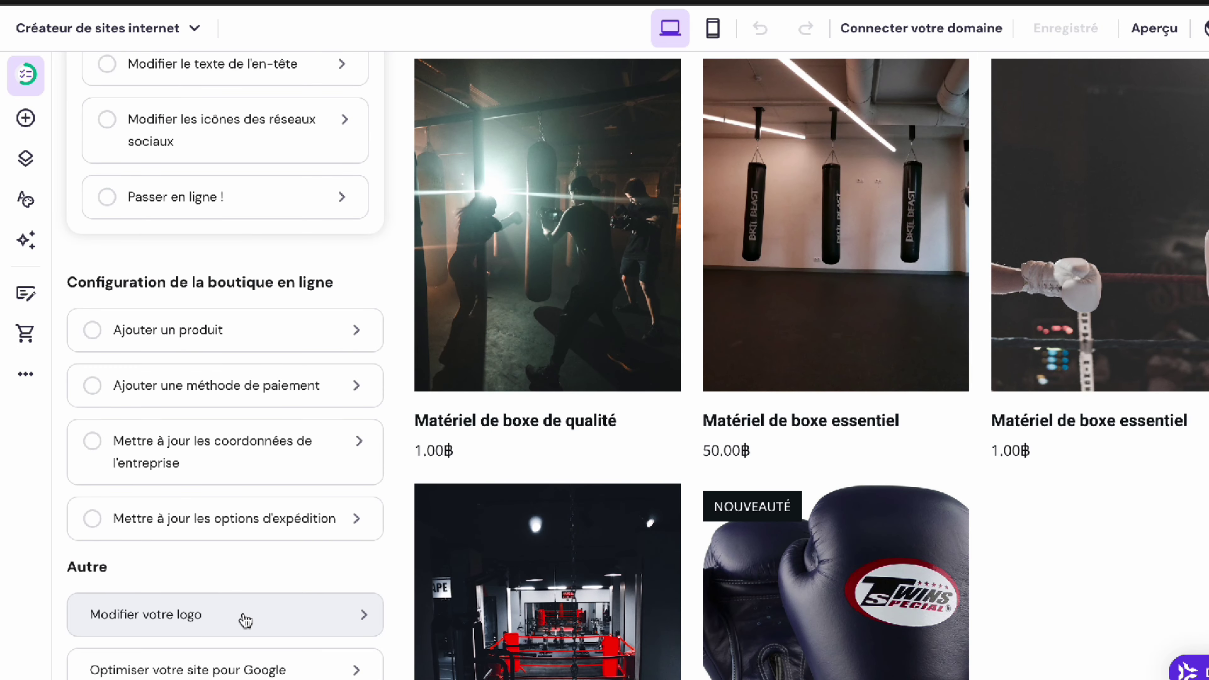
{"action": "left_click", "coordinate": [246, 620]}
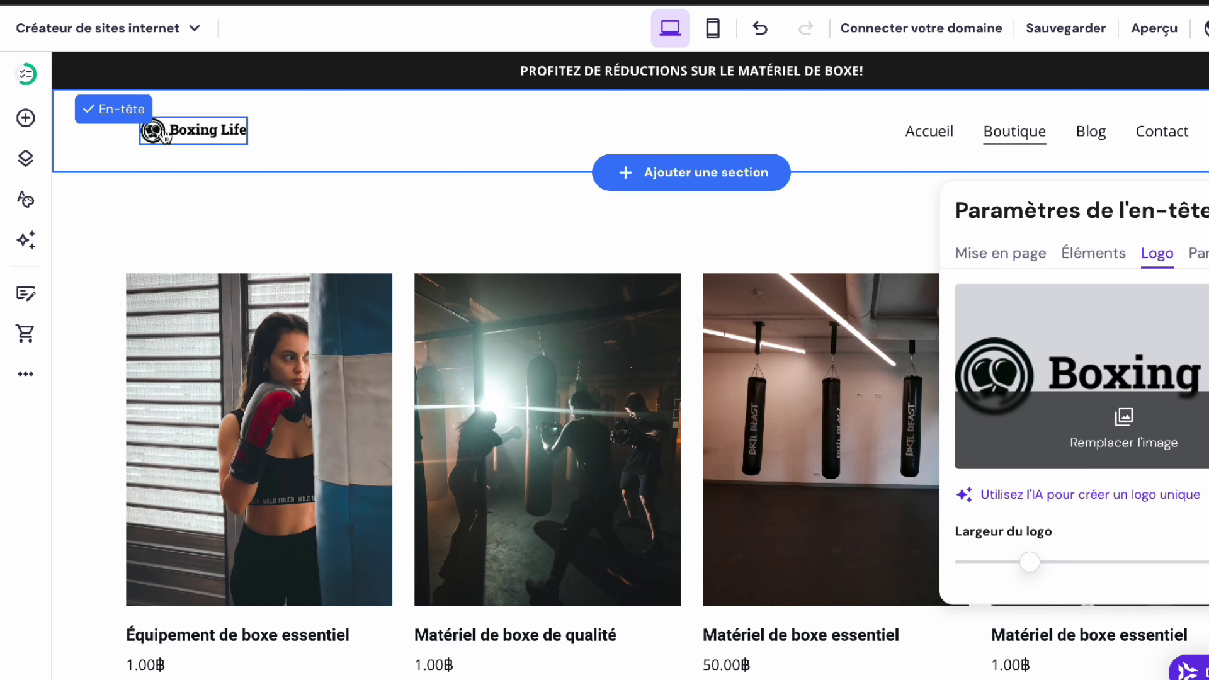
Create a new page with the AI page generator from the description "Fait moi une page sur l'histoire de la boxe" and check its content
{"action": "left_click", "coordinate": [27, 240]}
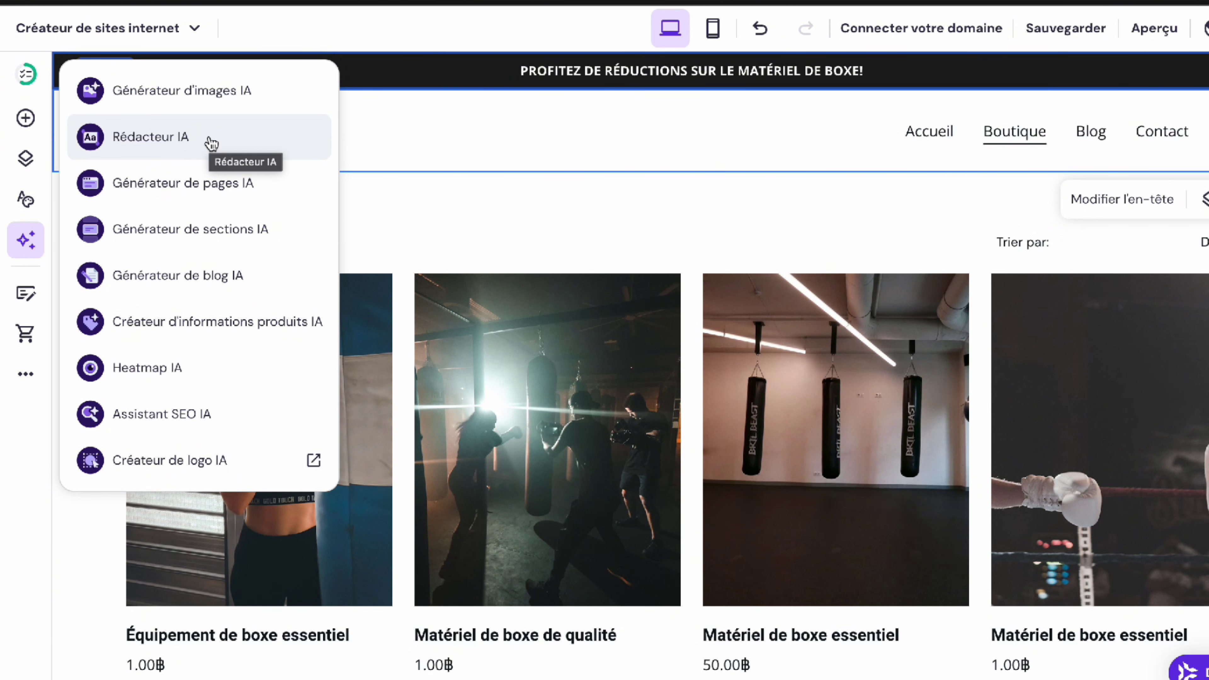
{"action": "left_click", "coordinate": [186, 197]}
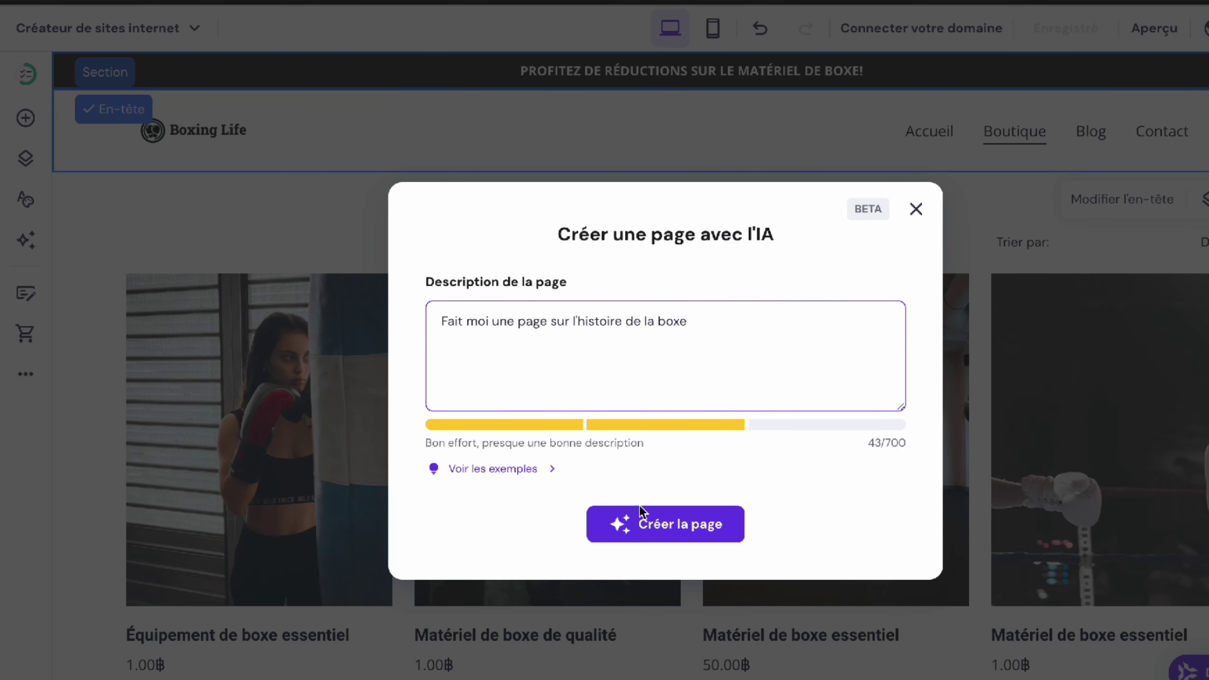
{"action": "left_click", "coordinate": [670, 527]}
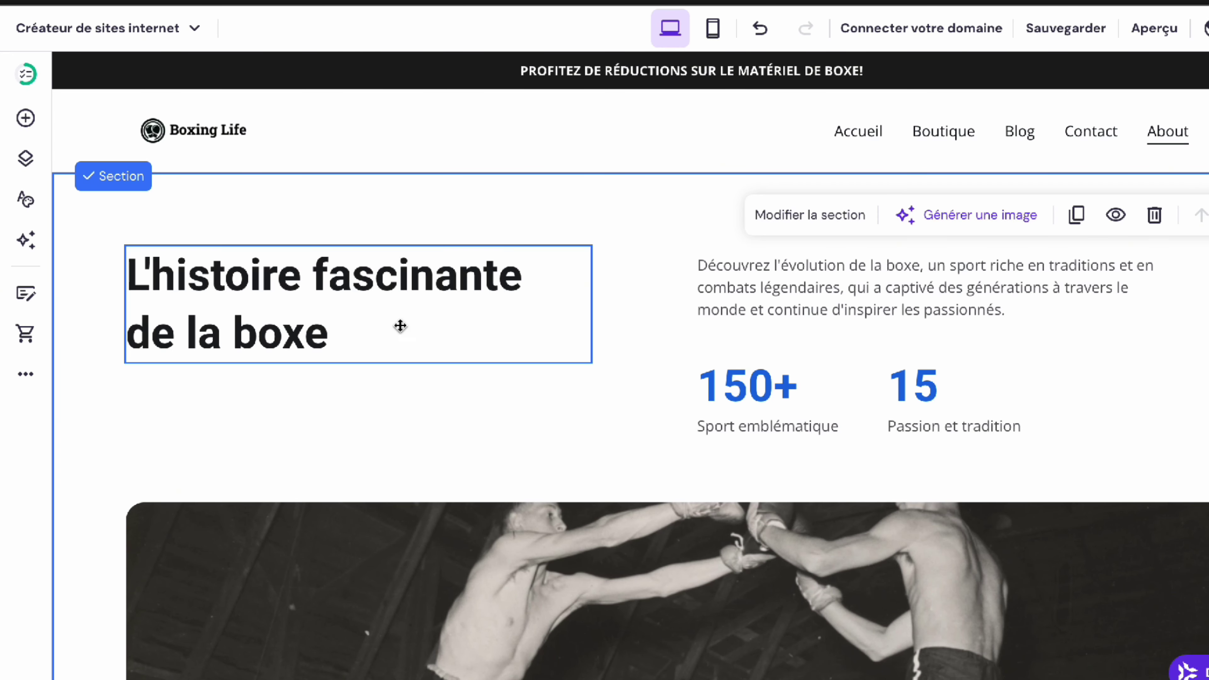
{"action": "left_click", "coordinate": [805, 296]}
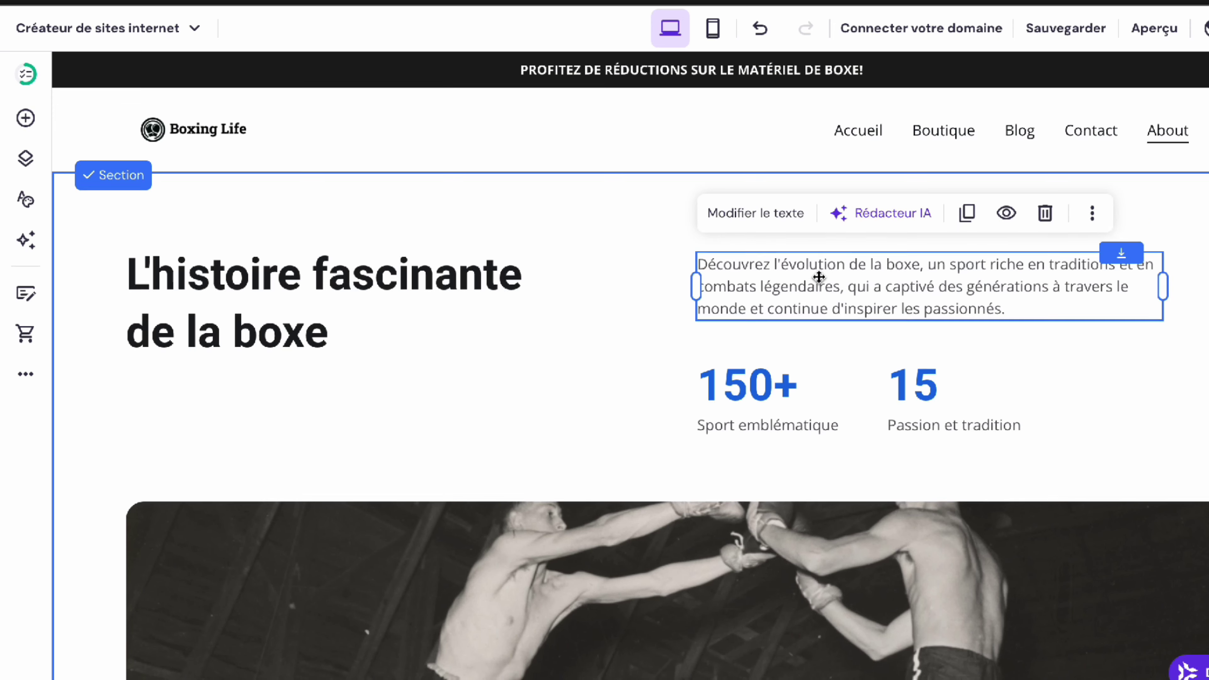
{"action": "scroll", "coordinate": [818, 278], "scroll_direction": "down", "scroll_amount": 10}
Generate a Décontracté blog article of 300-500 mots described as "Fait moi un. article sur l'importance d'une bonne diet pour préparer un combat de boxe"
{"action": "left_click", "coordinate": [26, 240]}
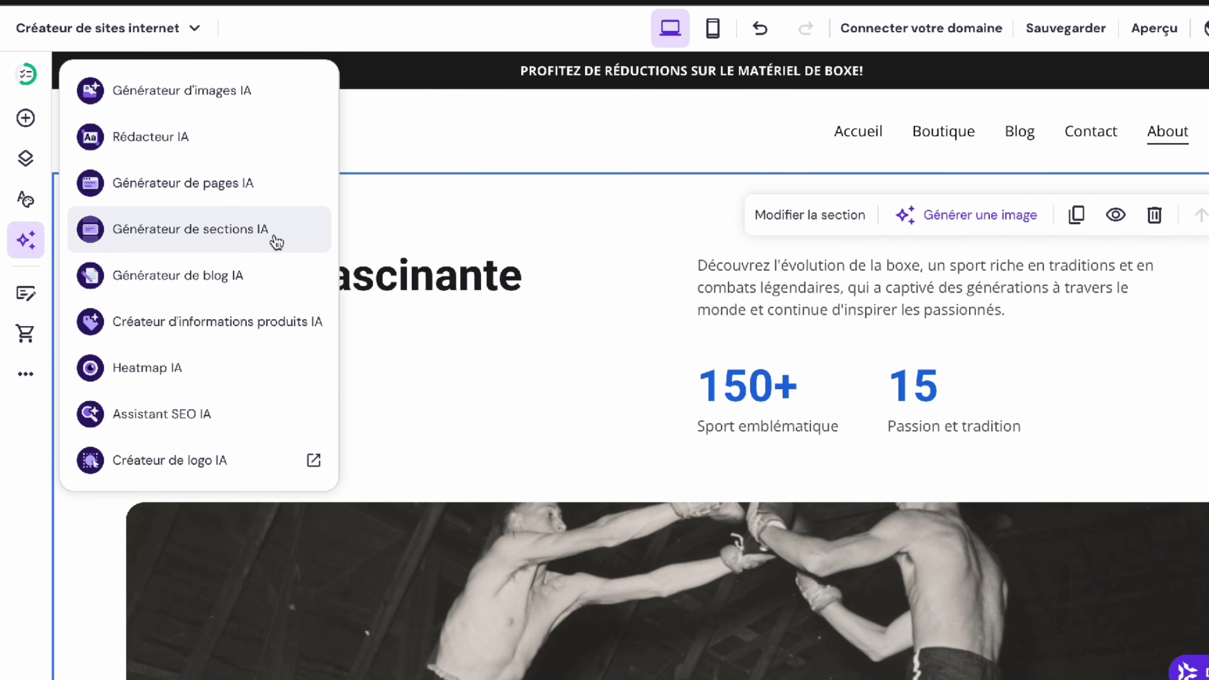
{"action": "left_click", "coordinate": [261, 288]}
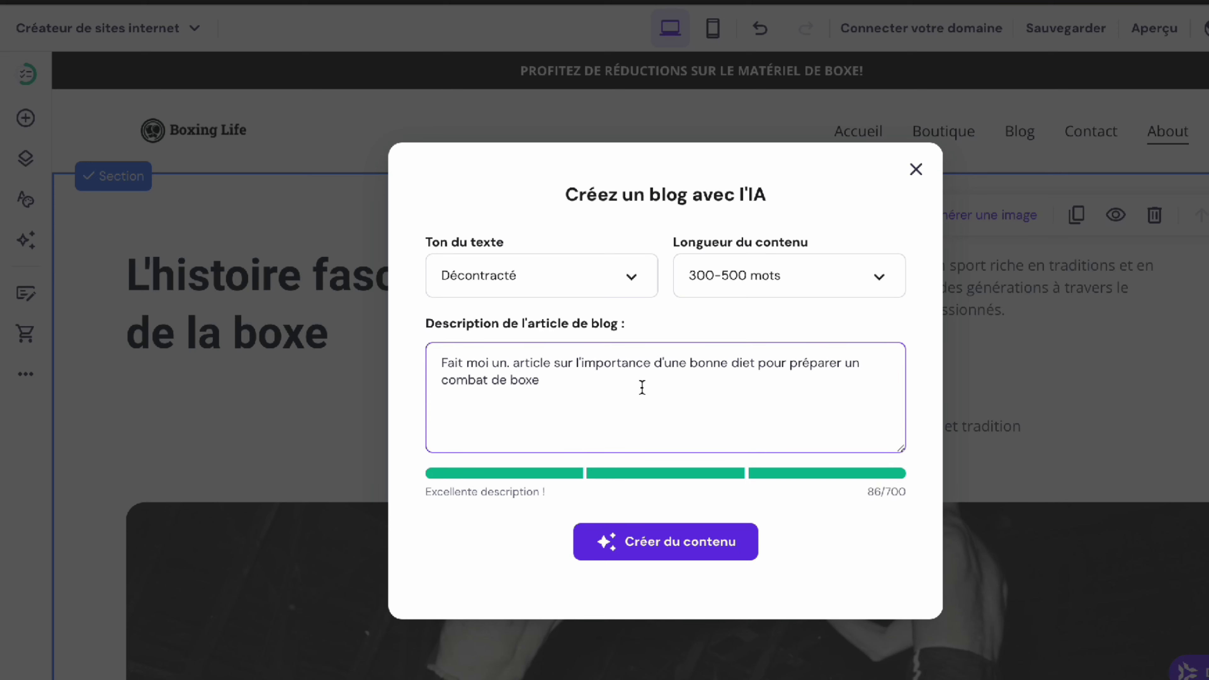
{"action": "left_click_drag", "start_coordinate": [640, 386], "coordinate": [421, 342]}
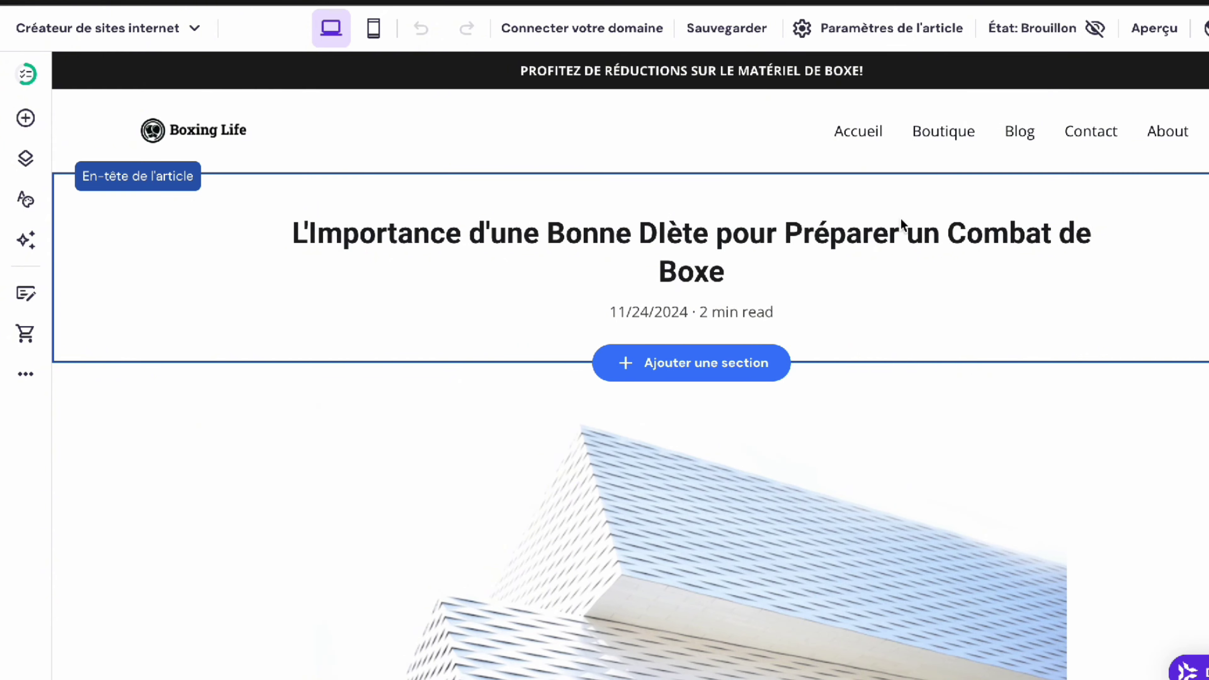
Read through the generated diet article, from its header image to the sections on nutrients, hydration and recovery
{"action": "scroll", "coordinate": [1027, 274], "scroll_direction": "down", "scroll_amount": 10}
{"action": "scroll", "coordinate": [829, 259], "scroll_direction": "up", "scroll_amount": 6}
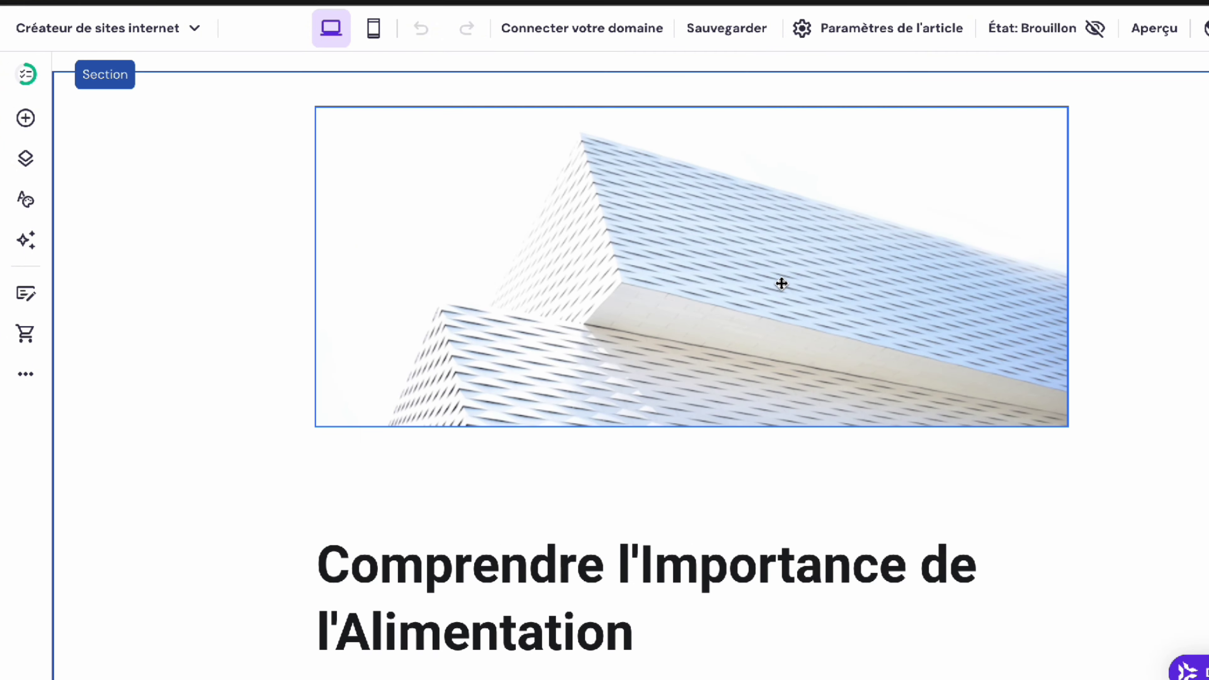
{"action": "scroll", "coordinate": [1121, 455], "scroll_direction": "down", "scroll_amount": 8}
{"action": "scroll", "coordinate": [714, 286], "scroll_direction": "up", "scroll_amount": 1}
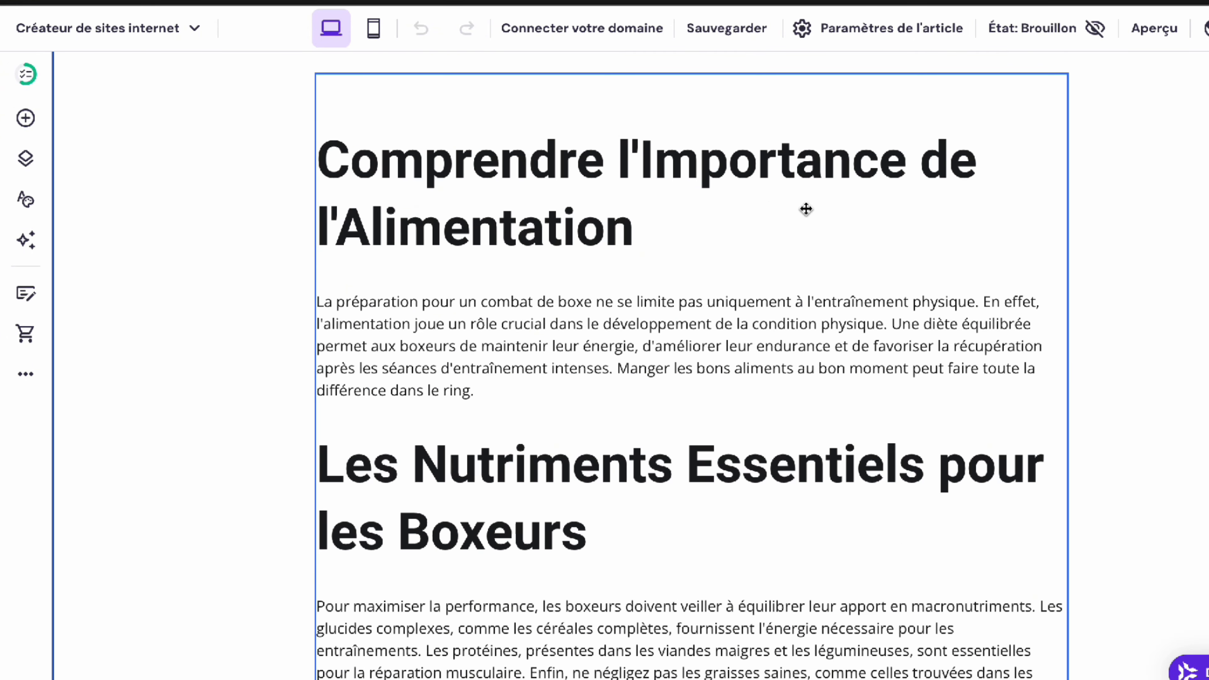
{"action": "scroll", "coordinate": [540, 246], "scroll_direction": "down", "scroll_amount": 3}
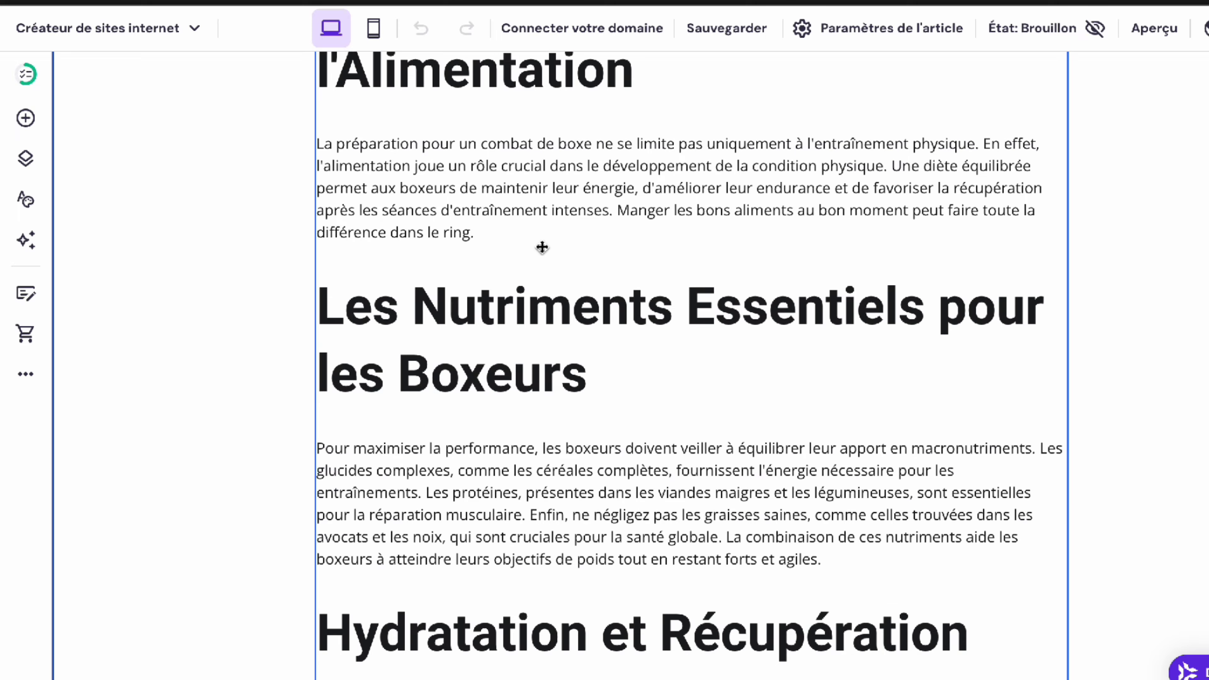
{"action": "scroll", "coordinate": [534, 304], "scroll_direction": "down", "scroll_amount": 4}
{"action": "scroll", "coordinate": [558, 162], "scroll_direction": "up", "scroll_amount": 6}
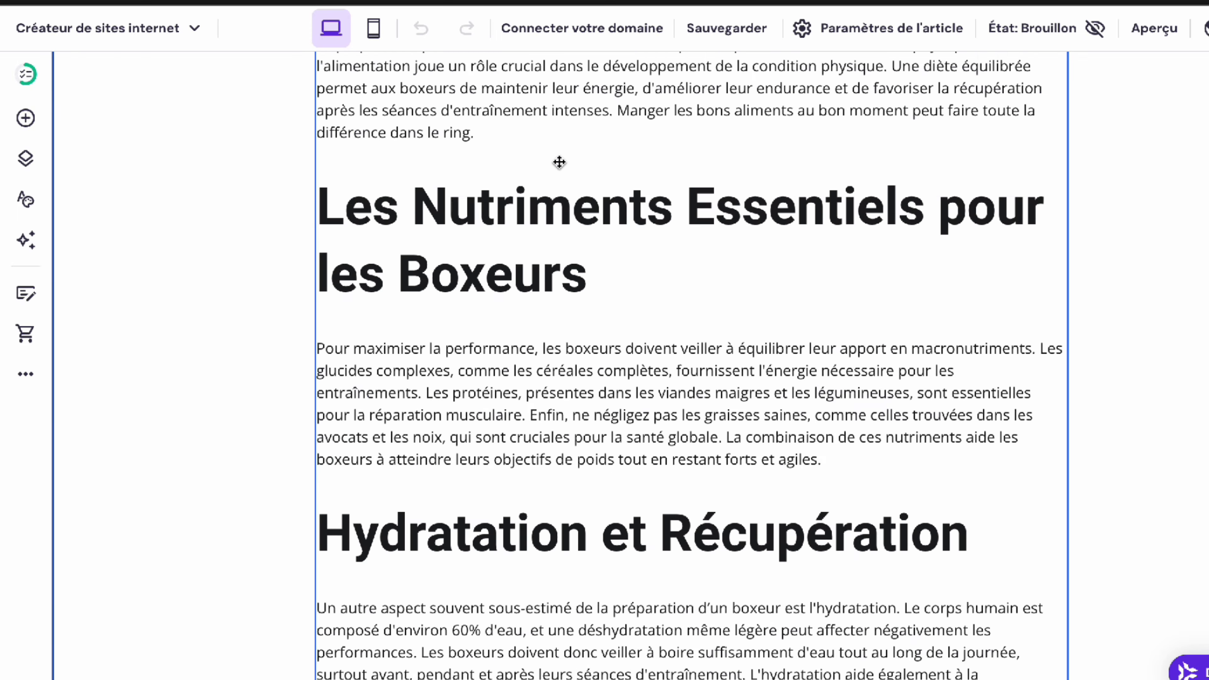
Read the rest of the diet article down to its conclusion and return to the Blog page
{"action": "scroll", "coordinate": [672, 164], "scroll_direction": "down", "scroll_amount": 10}
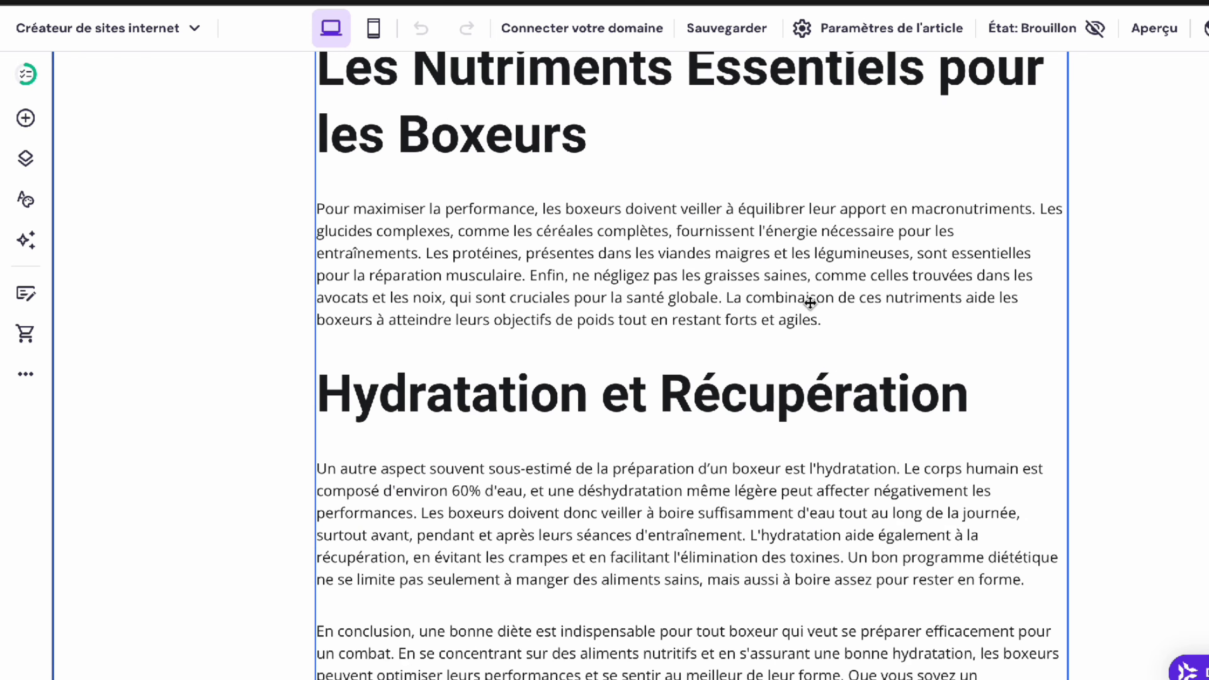
{"action": "left_click", "coordinate": [516, 430]}
{"action": "scroll", "coordinate": [514, 429], "scroll_direction": "down", "scroll_amount": 4}
{"action": "scroll", "coordinate": [515, 428], "scroll_direction": "up", "scroll_amount": 12}
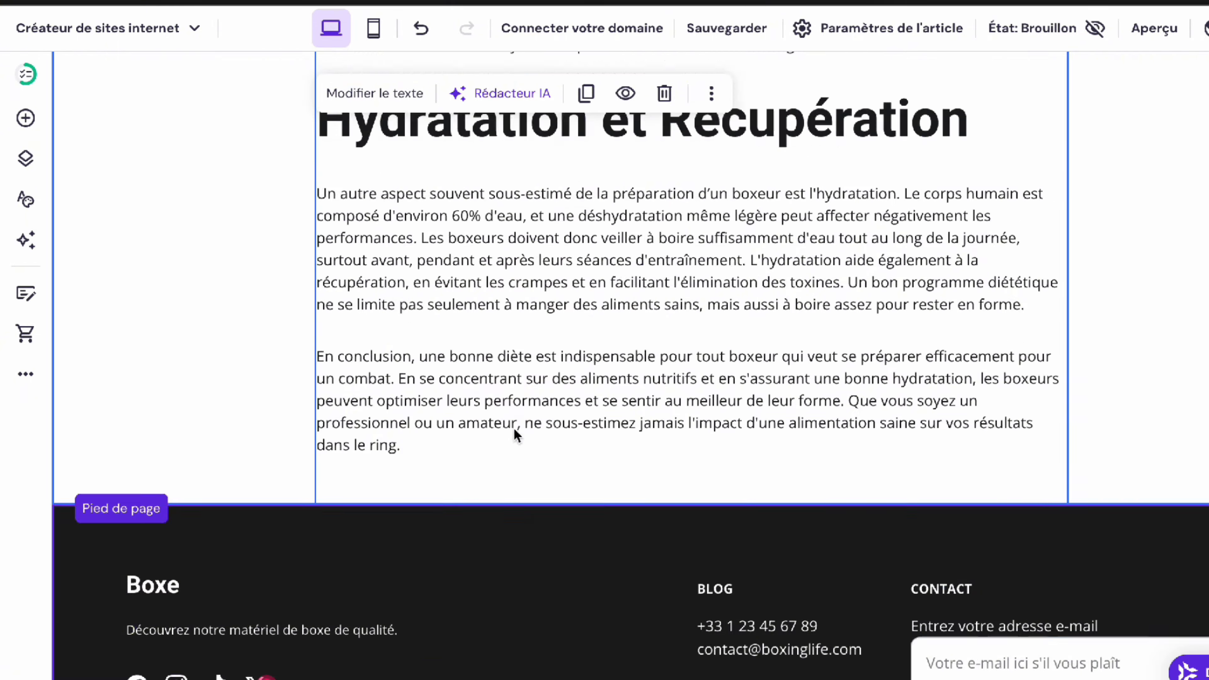
{"action": "scroll", "coordinate": [515, 429], "scroll_direction": "up", "scroll_amount": 15}
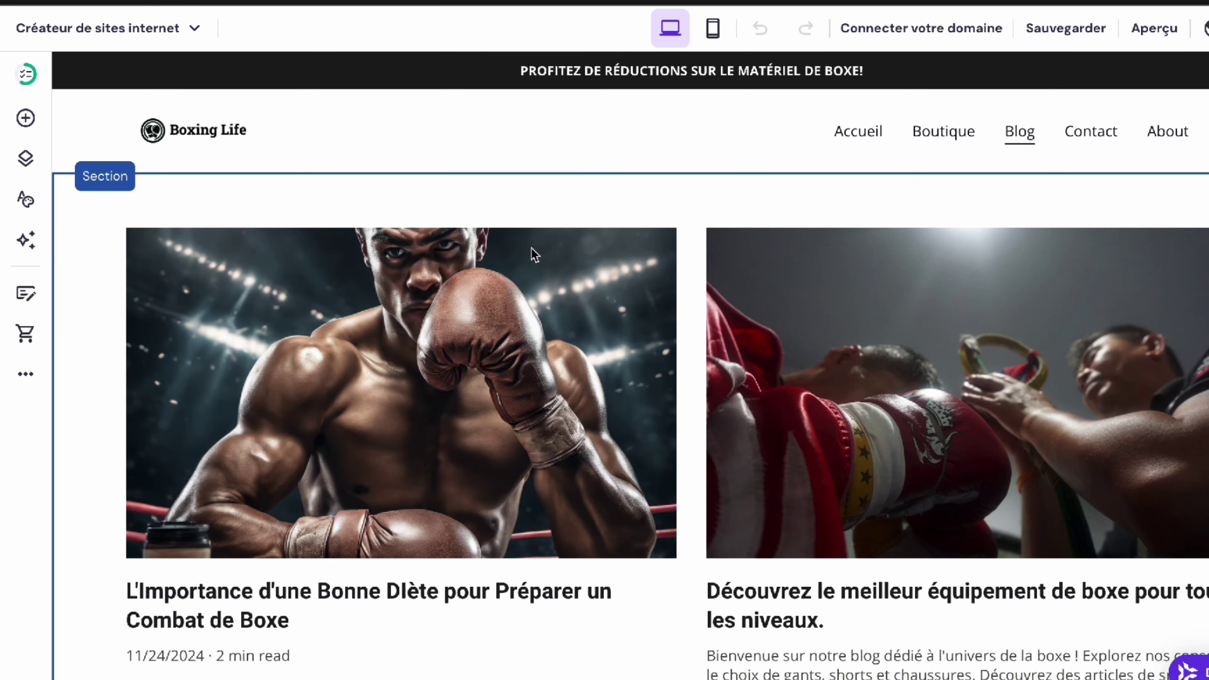
Check how the diet article's image, title and date are presented beside the other posts on the Blog page
{"action": "mouse_move", "coordinate": [471, 333]}
{"action": "scroll", "coordinate": [464, 448], "scroll_direction": "down", "scroll_amount": 1}
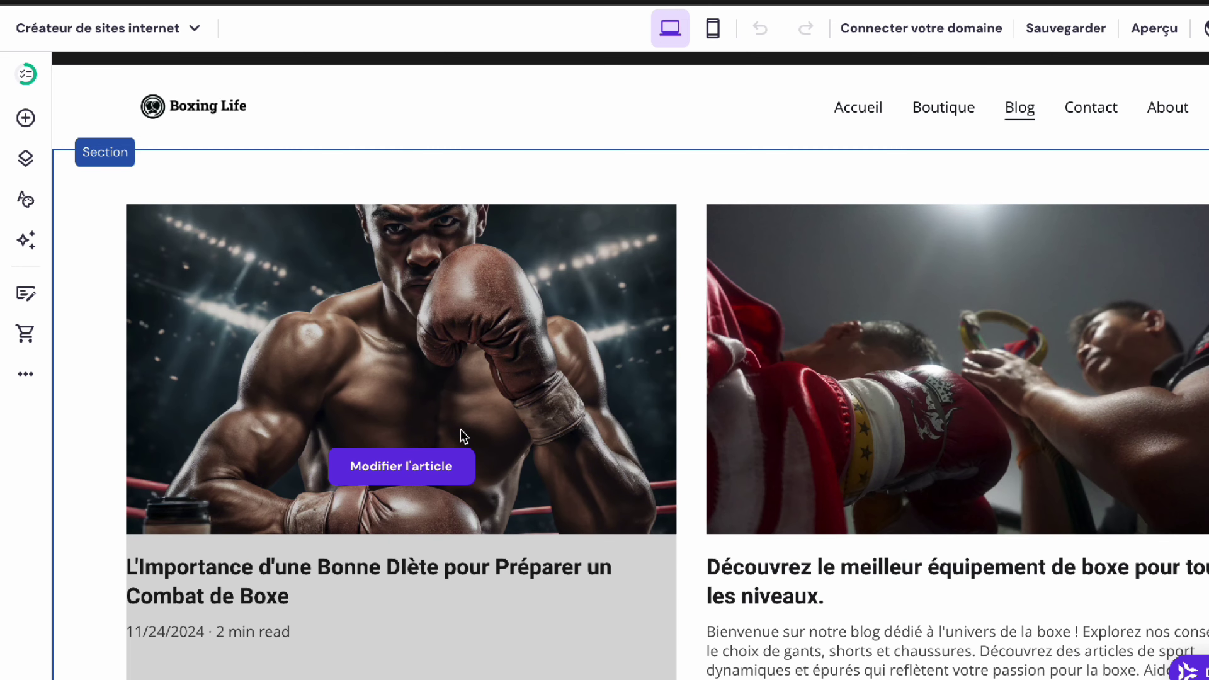
{"action": "scroll", "coordinate": [462, 431], "scroll_direction": "down", "scroll_amount": 3}
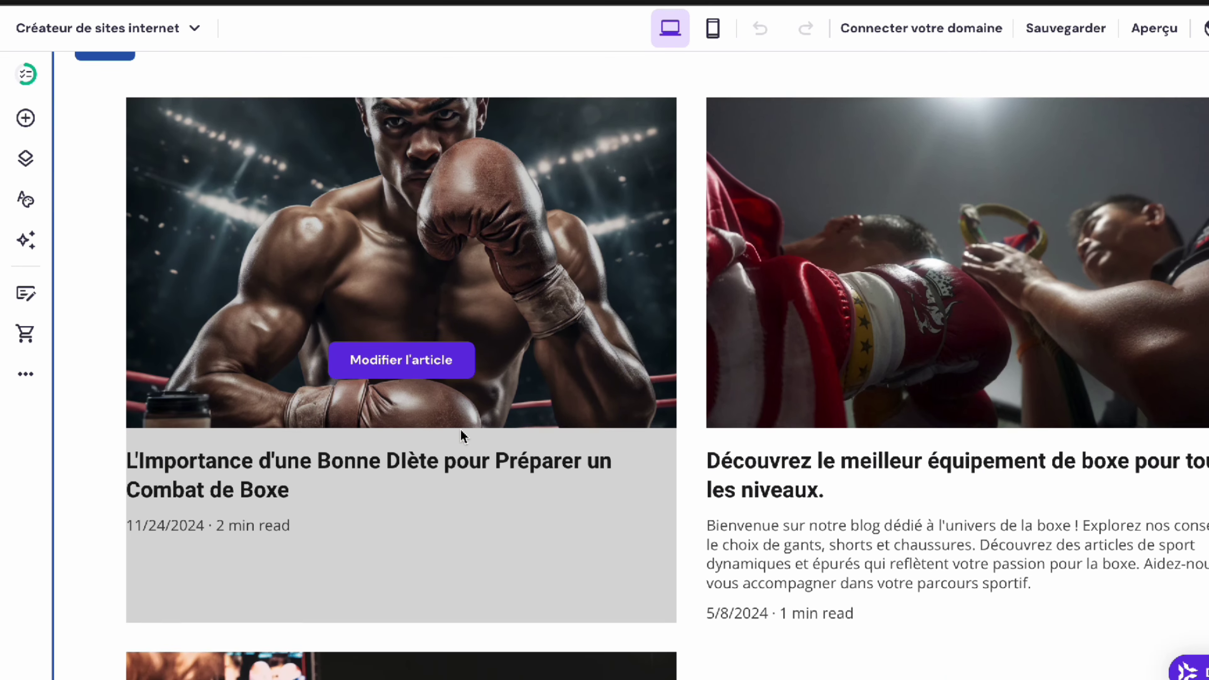
{"action": "scroll", "coordinate": [460, 429], "scroll_direction": "up", "scroll_amount": 3}
Run the AI heatmap and examine the predicted visitor attention on the home page's hero section
{"action": "left_click", "coordinate": [26, 239]}
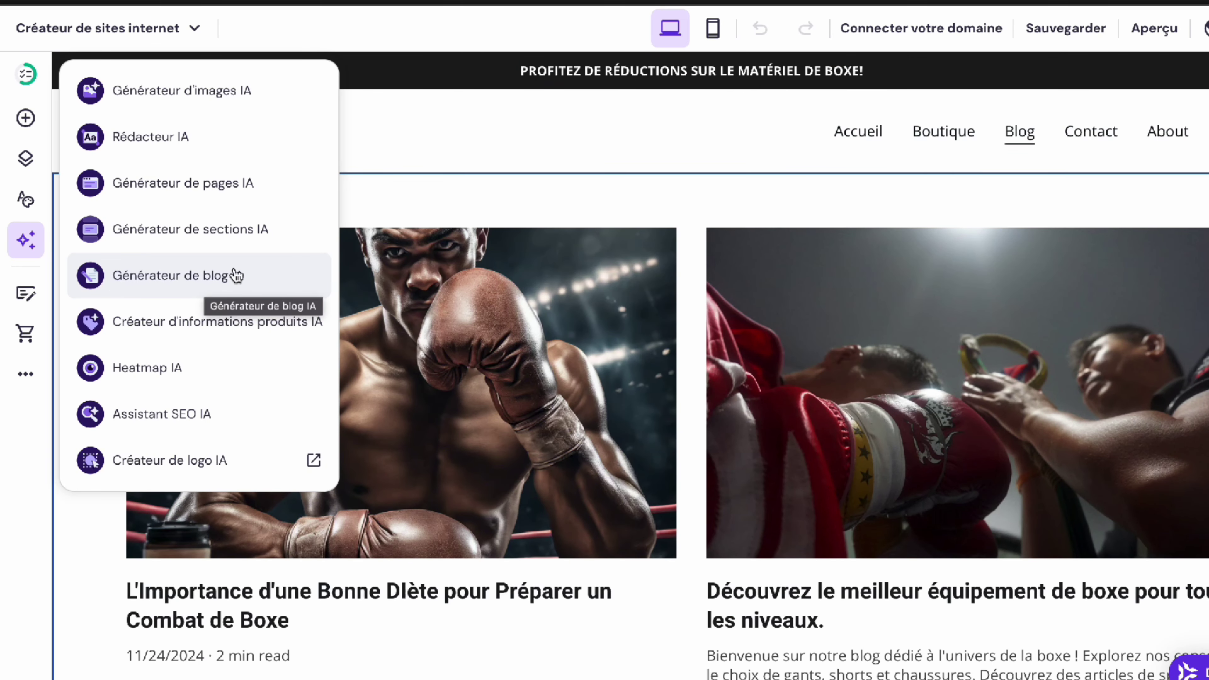
{"action": "left_click", "coordinate": [192, 373]}
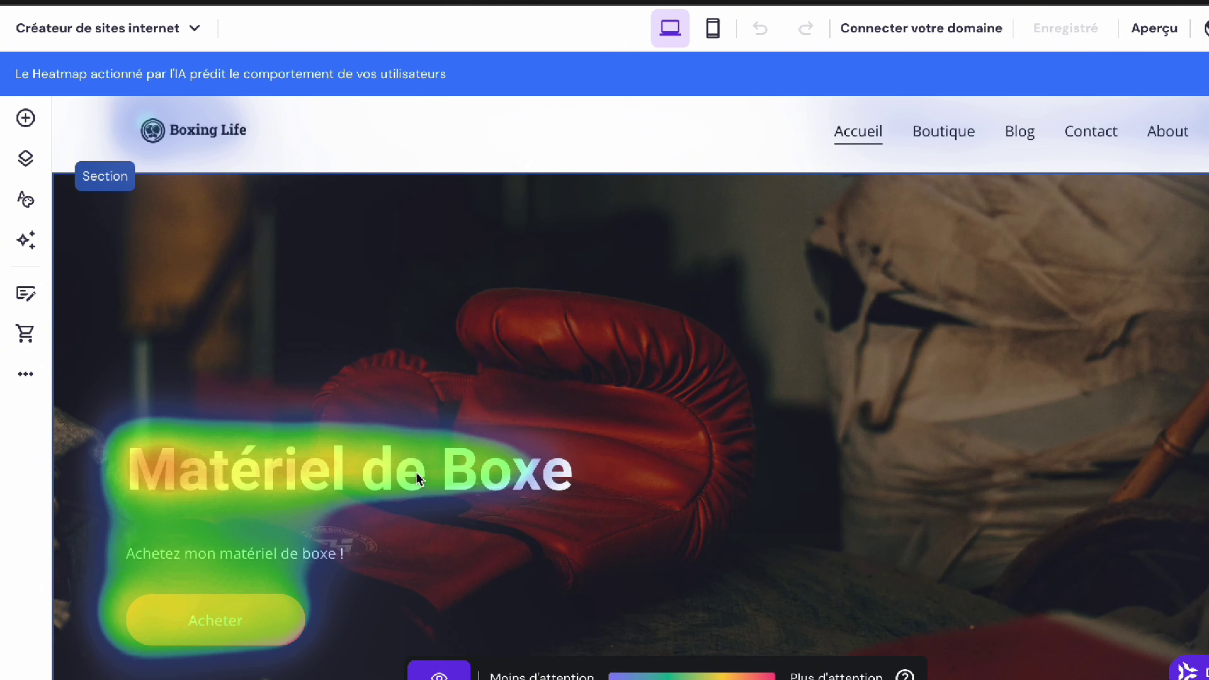
{"action": "scroll", "coordinate": [417, 477], "scroll_direction": "down", "scroll_amount": 2}
{"action": "scroll", "coordinate": [184, 216], "scroll_direction": "up", "scroll_amount": 2}
Review the list of AI tools, look at the AI assistant chat's question field, and close the chat
{"action": "left_click", "coordinate": [26, 240]}
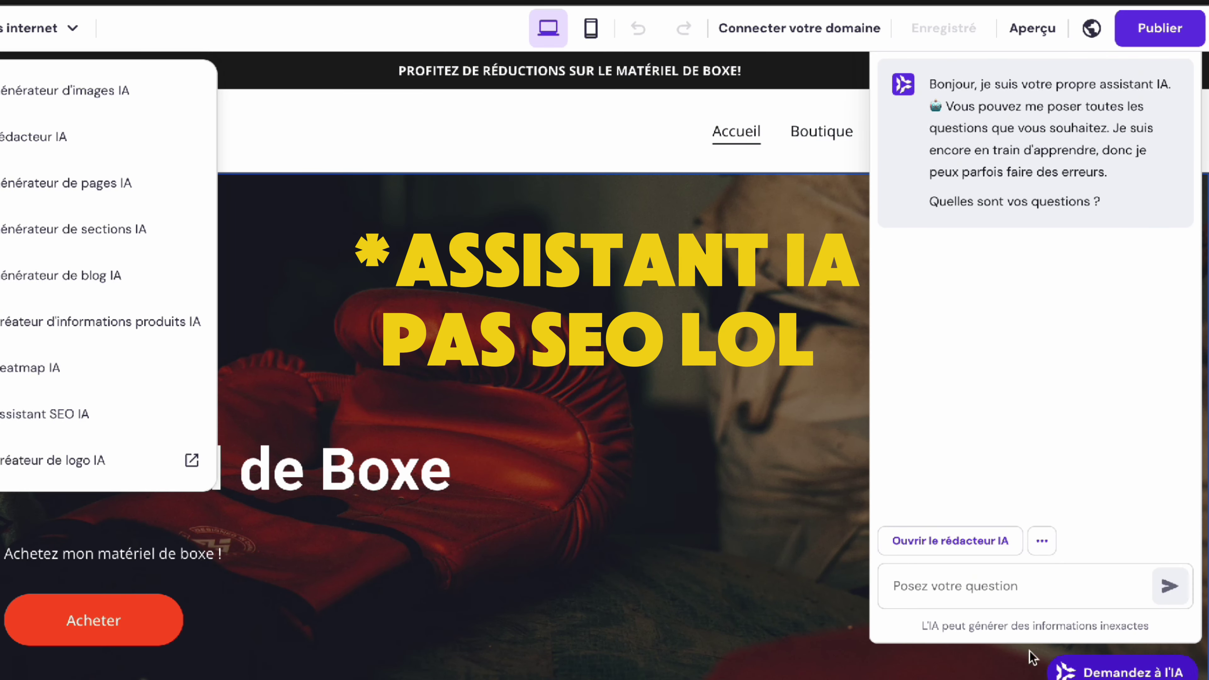
{"action": "left_click", "coordinate": [1009, 591]}
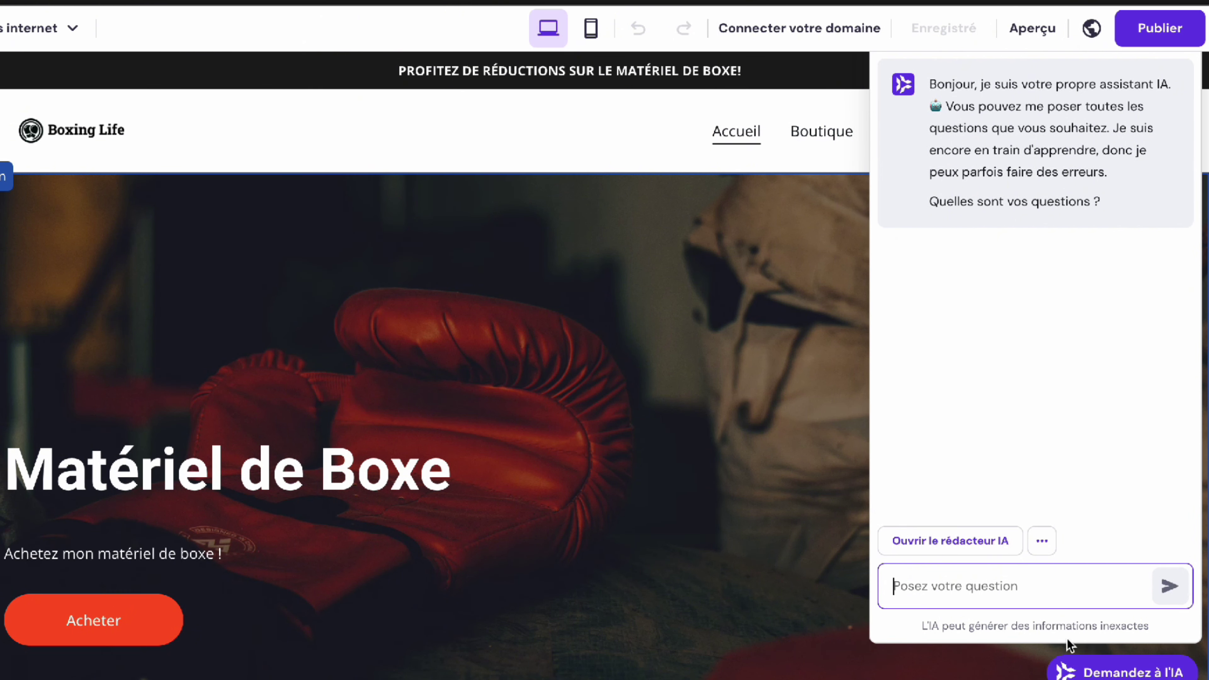
{"action": "left_click", "coordinate": [1078, 669]}
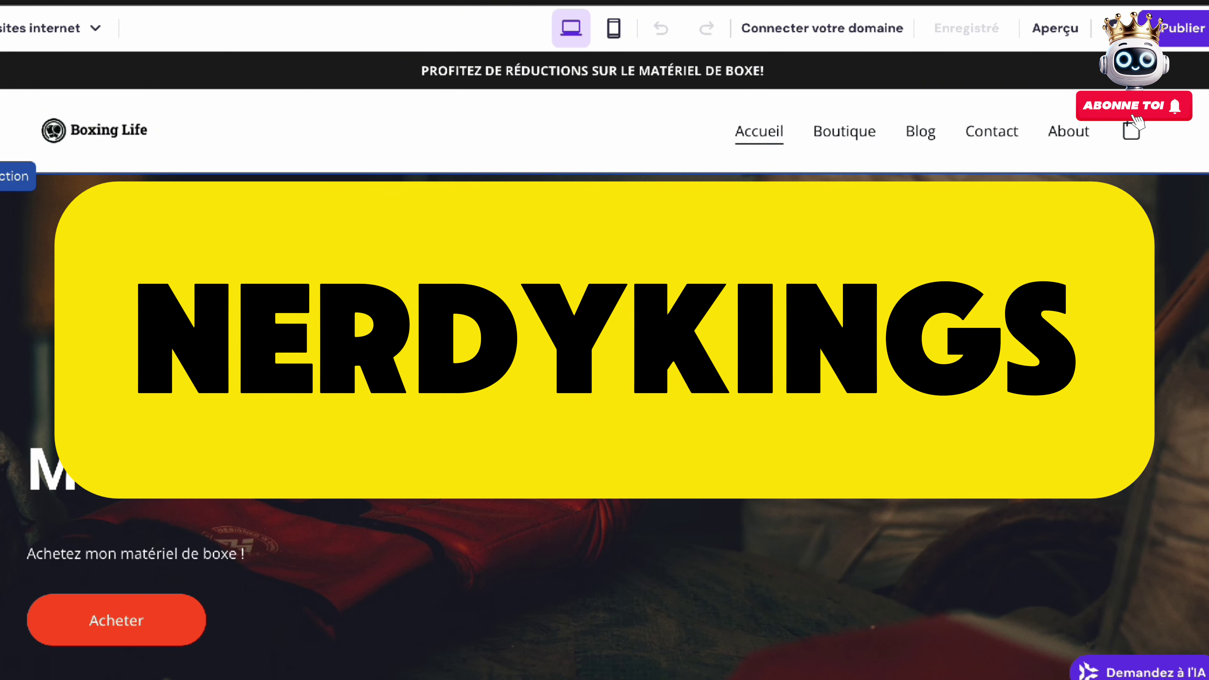
{"action": "scroll", "coordinate": [605, 362], "scroll_direction": "down", "scroll_amount": 1}
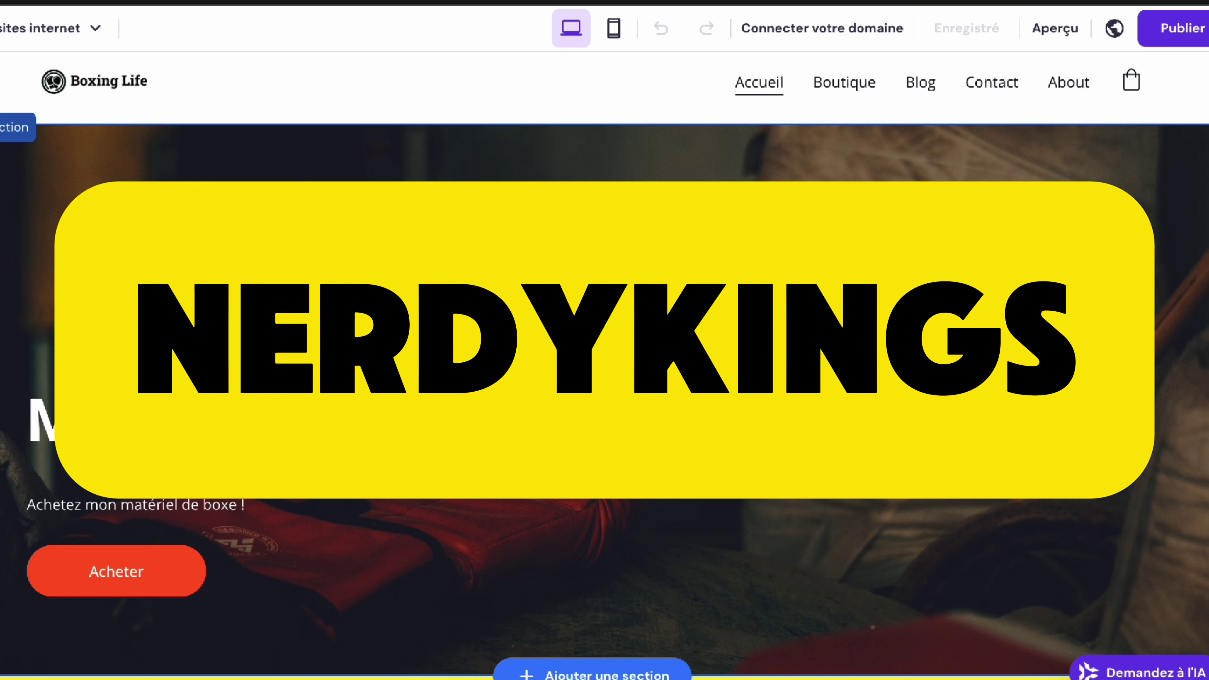
{"action": "scroll", "coordinate": [754, 252], "scroll_direction": "down", "scroll_amount": 2}
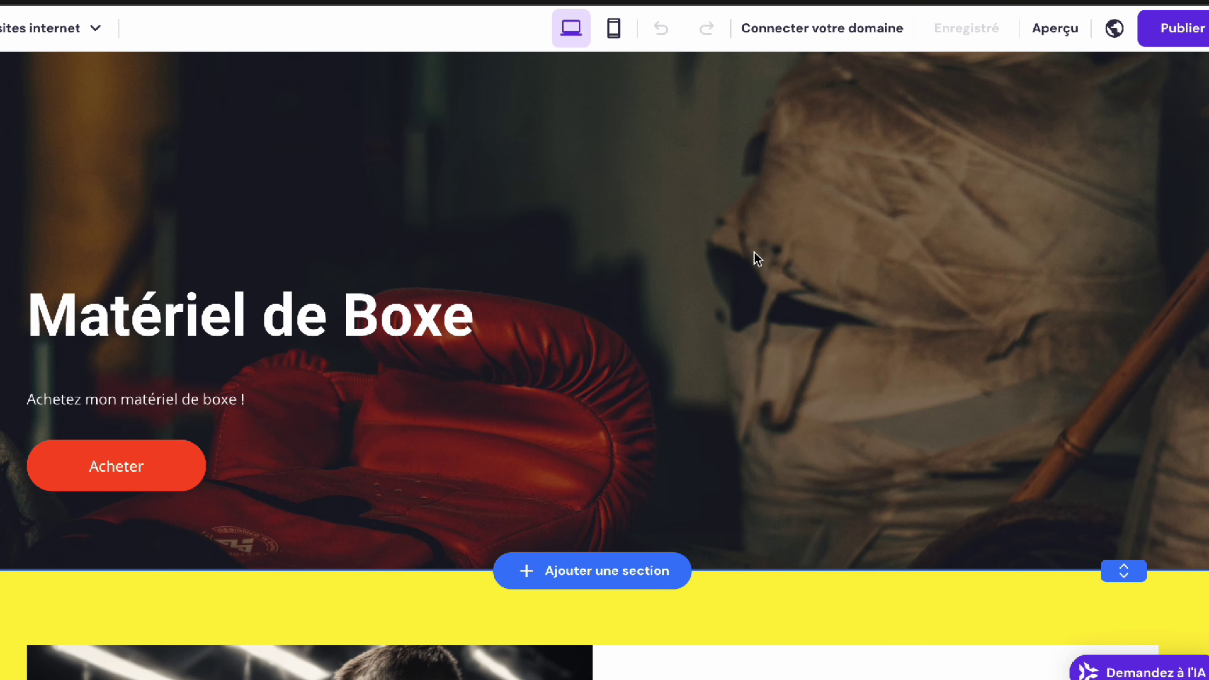